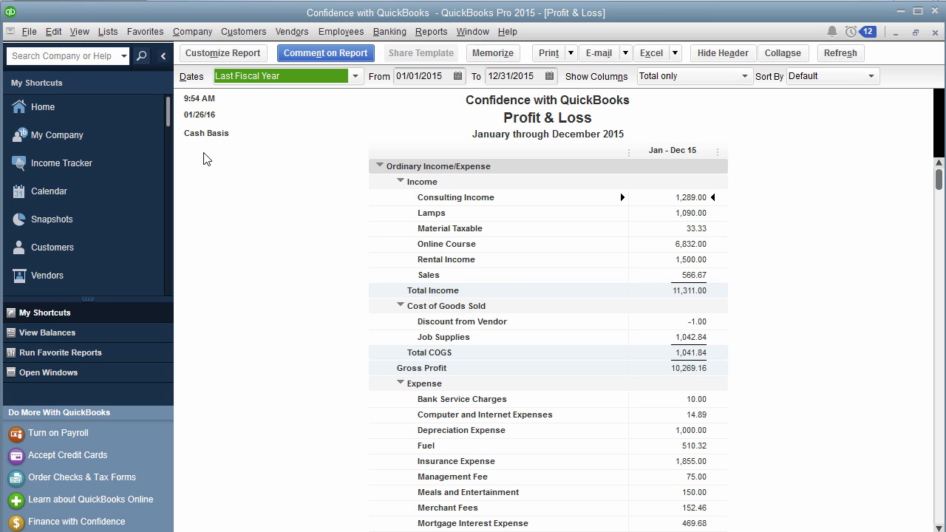
Customize the Profit & Loss report for the last fiscal year to use the Accrual basis
{"action": "left_click", "coordinate": [227, 56]}
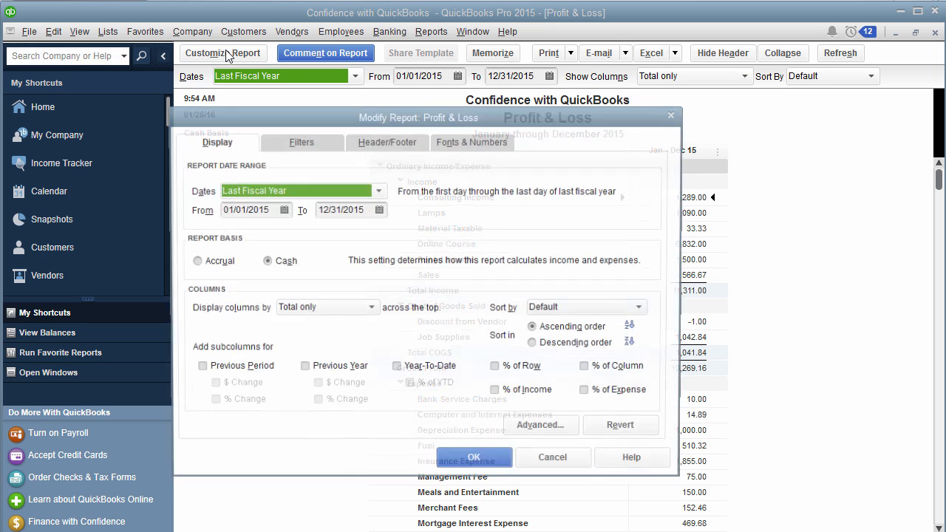
{"action": "left_click", "coordinate": [208, 263]}
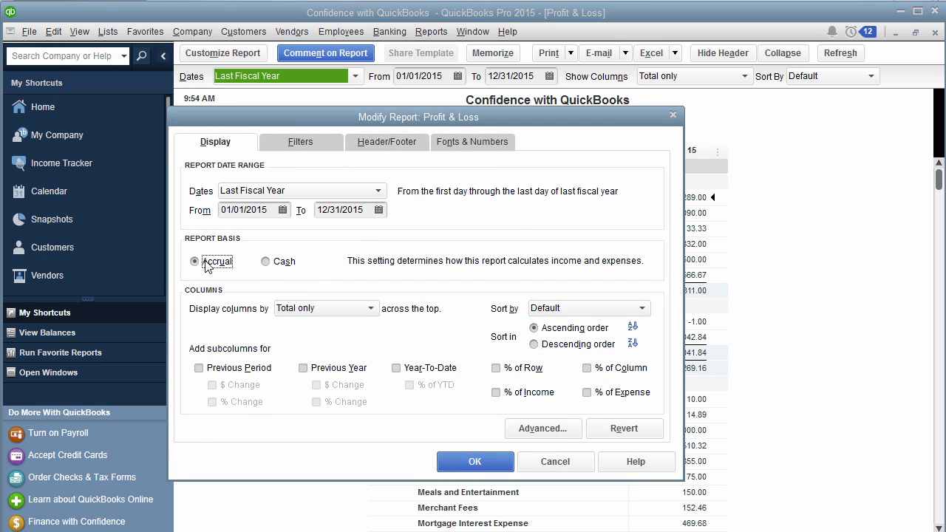
{"action": "left_click", "coordinate": [288, 262]}
{"action": "left_click", "coordinate": [204, 262]}
{"action": "left_click", "coordinate": [479, 461]}
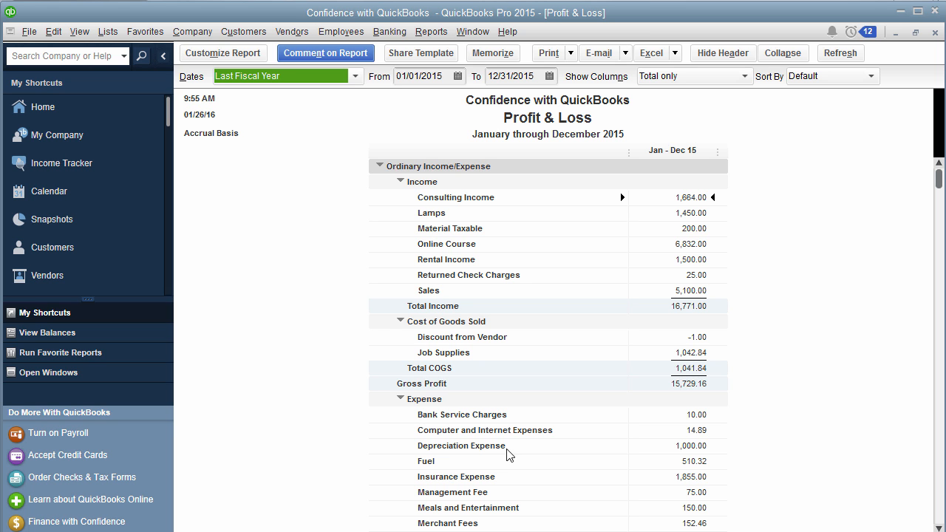
Switch the Profit & Loss report's basis to Cash
{"action": "key", "text": "alt+Tab"}
{"action": "left_click", "coordinate": [250, 57]}
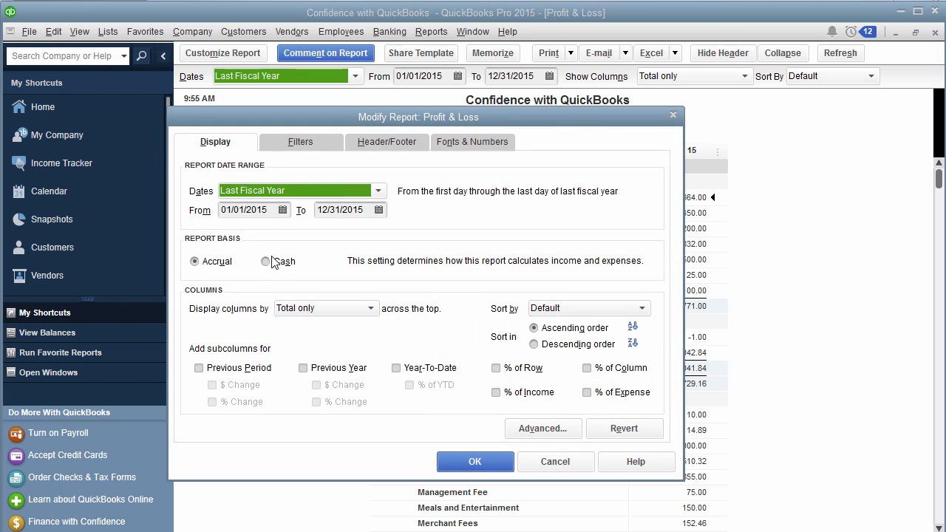
{"action": "left_click", "coordinate": [272, 265]}
{"action": "left_click", "coordinate": [485, 467]}
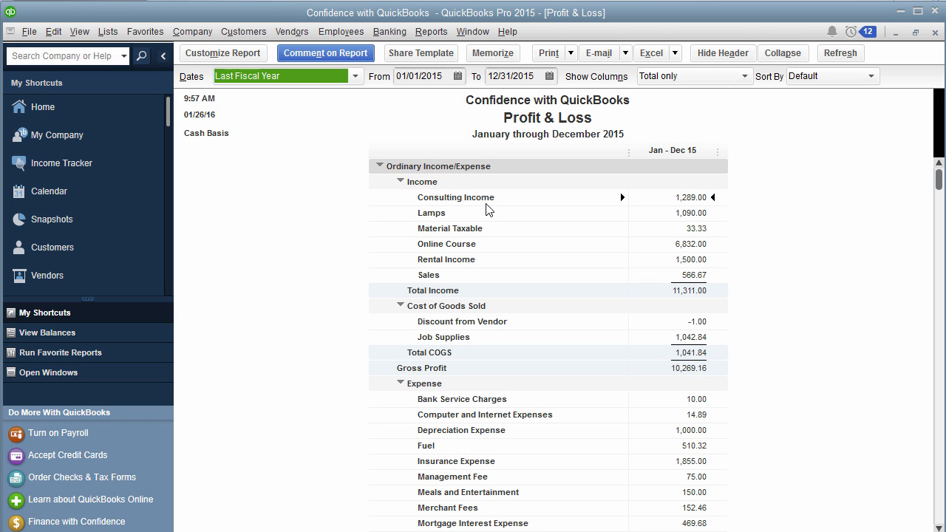
Look through the income accounts in the Chart of Accounts, and close it to return to the Profit & Loss report
{"action": "left_click", "coordinate": [108, 31]}
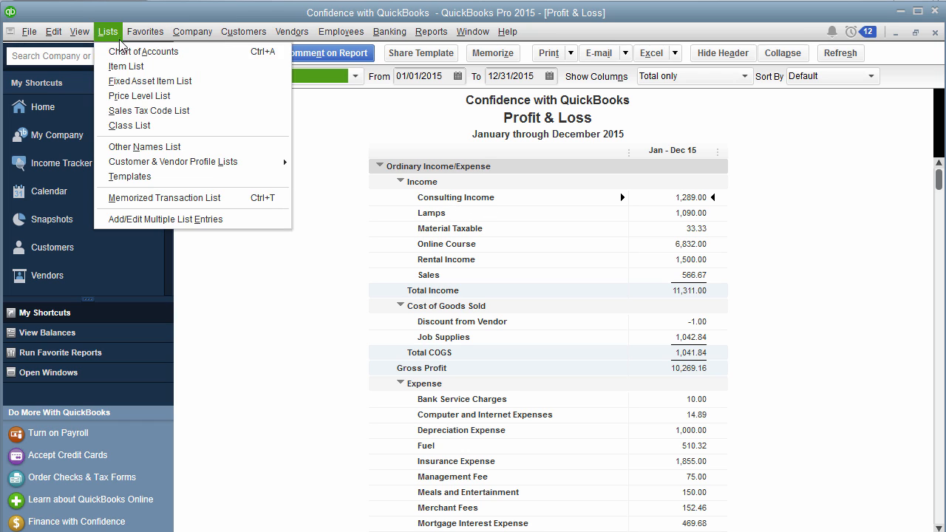
{"action": "left_click", "coordinate": [126, 49]}
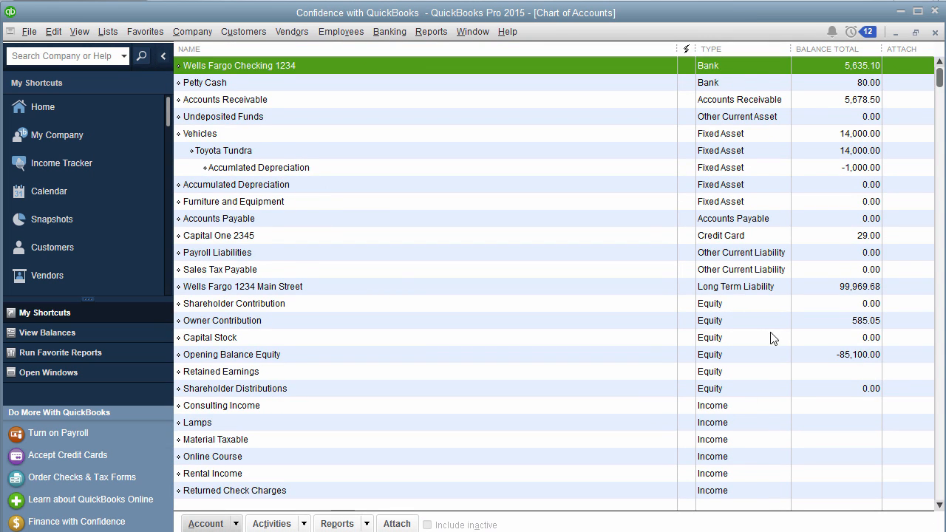
{"action": "scroll", "coordinate": [765, 336], "scroll_direction": "down", "scroll_amount": 2}
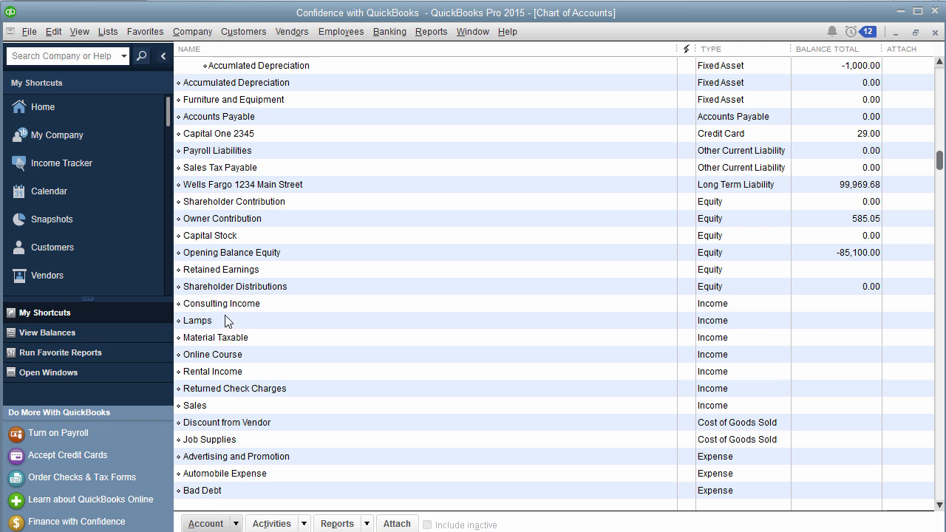
{"action": "left_click", "coordinate": [935, 31]}
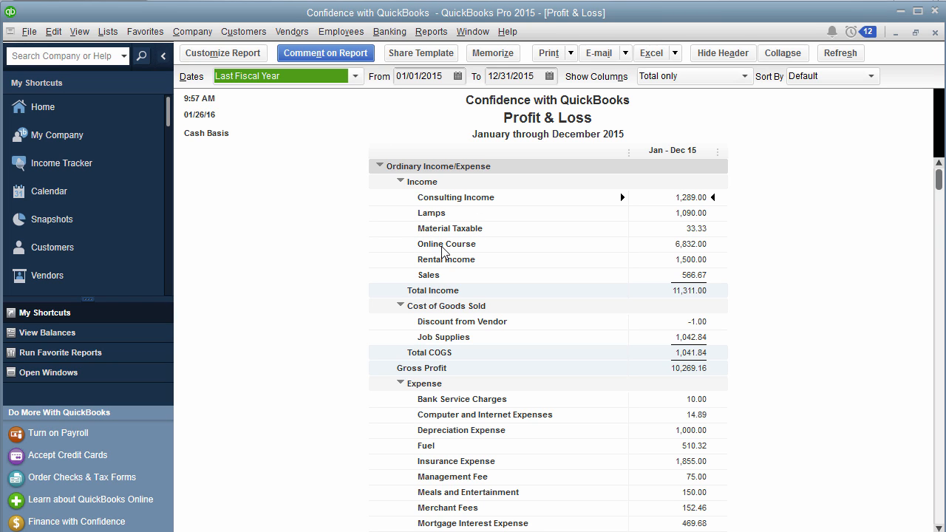
Check which income account the Consulting item in the Item List is linked to, and return to the Profit & Loss report
{"action": "left_click", "coordinate": [107, 31]}
{"action": "left_click", "coordinate": [135, 66]}
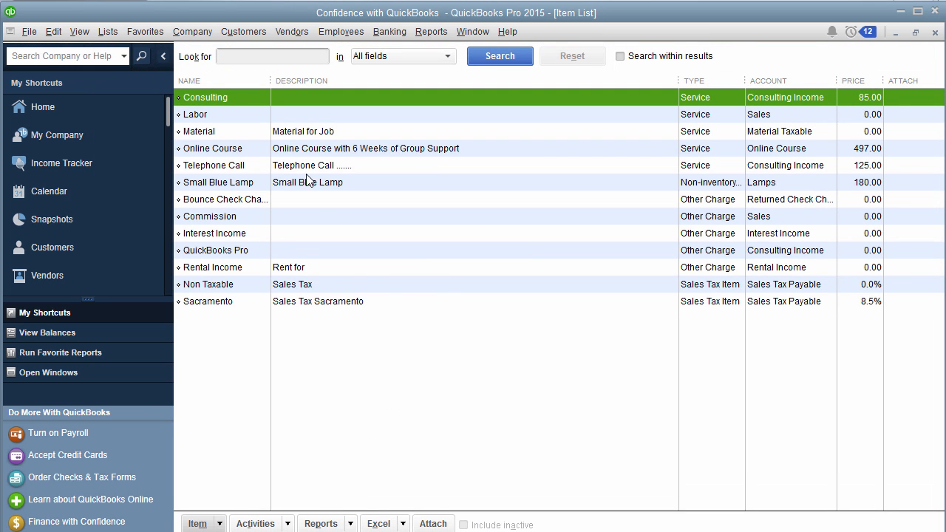
{"action": "double_click", "coordinate": [227, 96]}
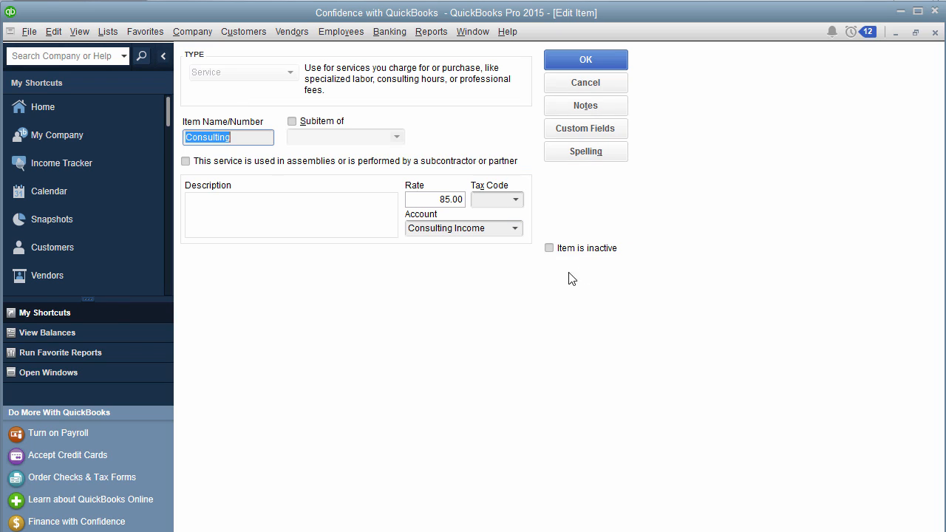
{"action": "left_click", "coordinate": [514, 229]}
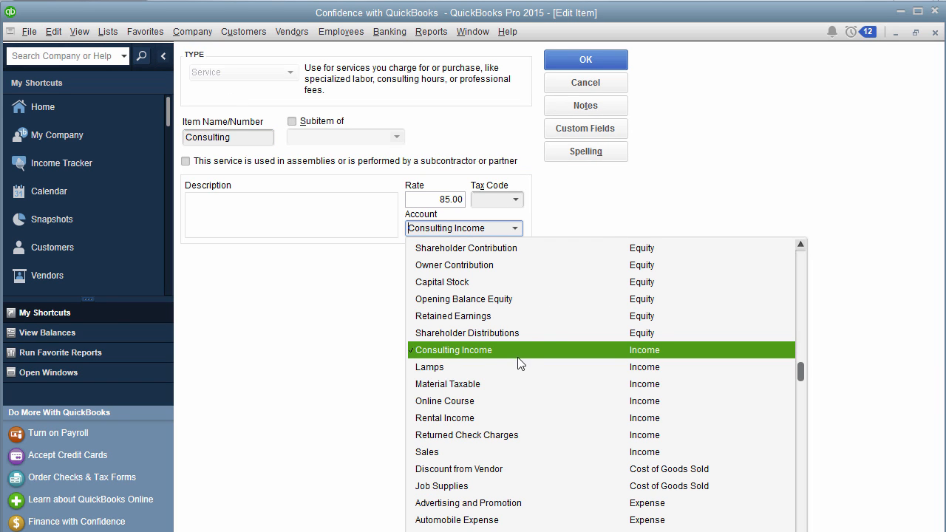
{"action": "left_click", "coordinate": [569, 60]}
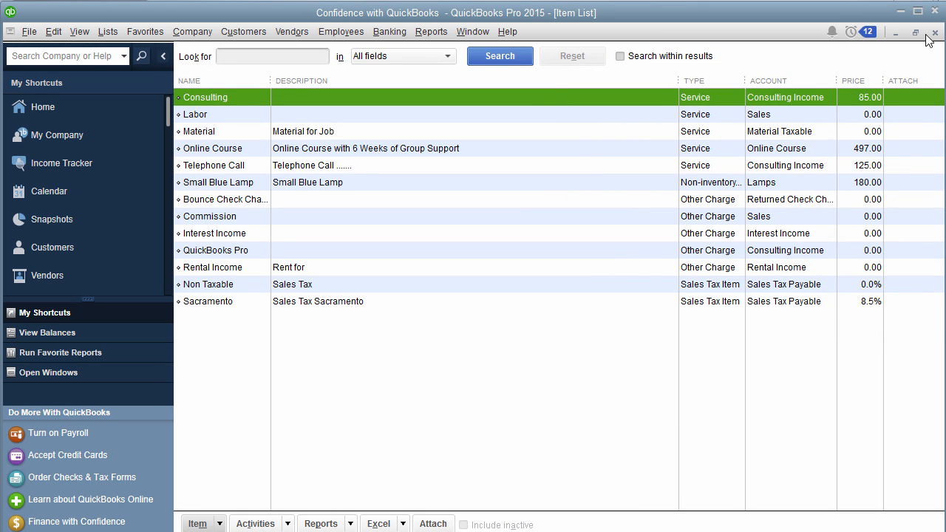
{"action": "left_click", "coordinate": [935, 33]}
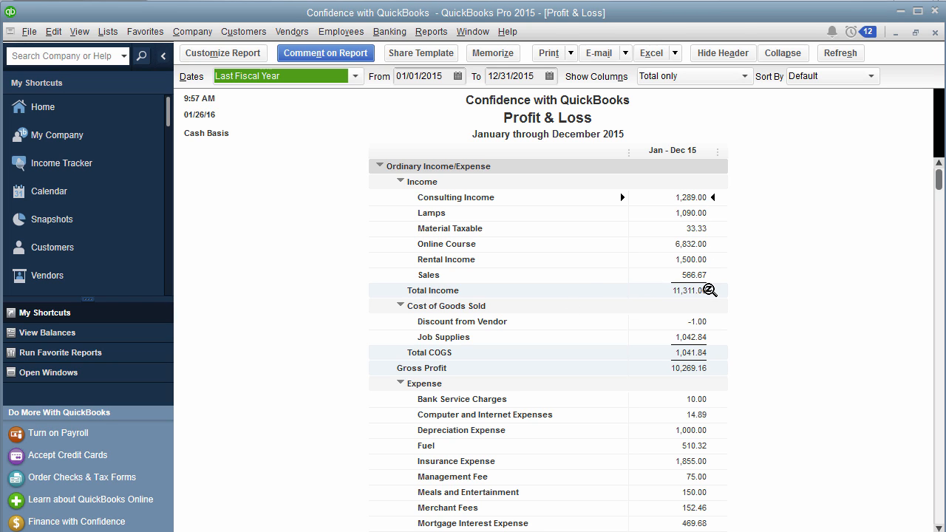
Inspect the transaction detail behind the Consulting Income amount and return to the Profit & Loss report
{"action": "double_click", "coordinate": [687, 198]}
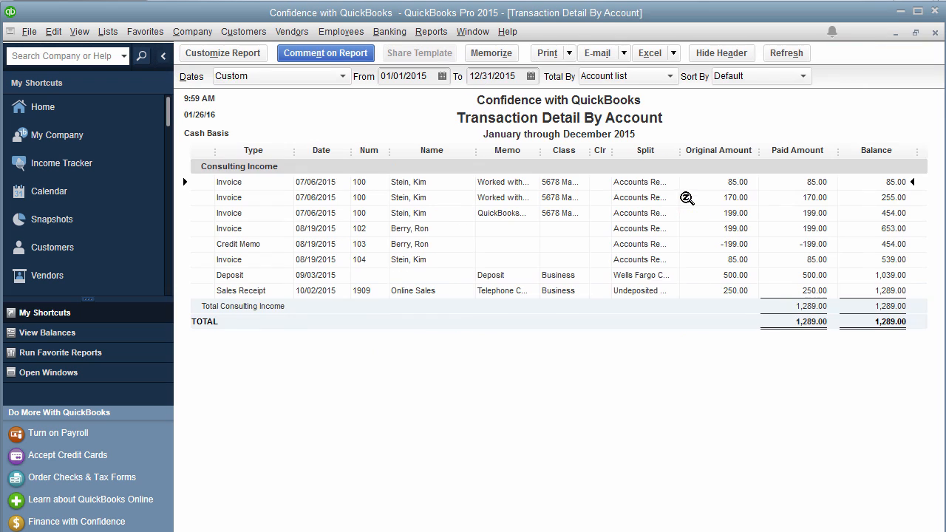
{"action": "left_click", "coordinate": [937, 33]}
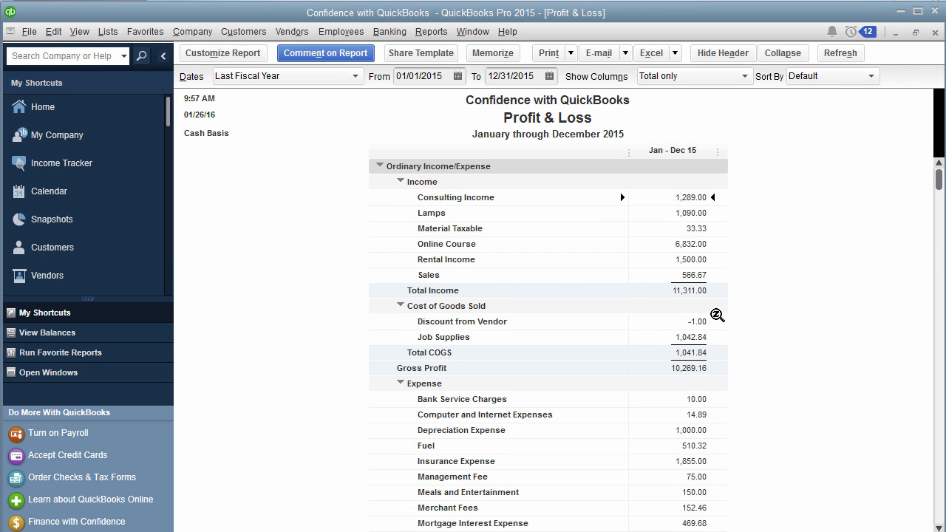
Examine the cost of goods sold, gross profit, expense and other income sections of the Profit & Loss report down to net income
{"action": "scroll", "coordinate": [716, 315], "scroll_direction": "down", "scroll_amount": 2}
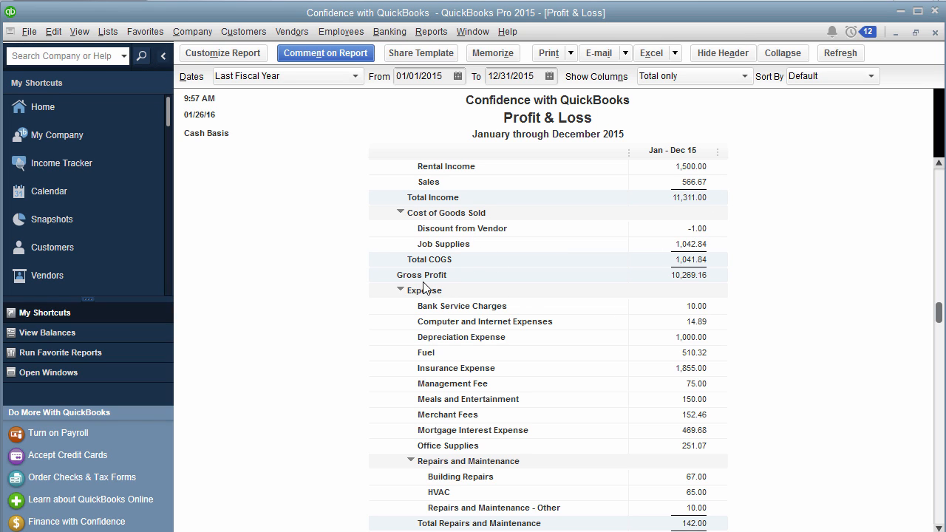
{"action": "scroll", "coordinate": [718, 279], "scroll_direction": "down", "scroll_amount": 1}
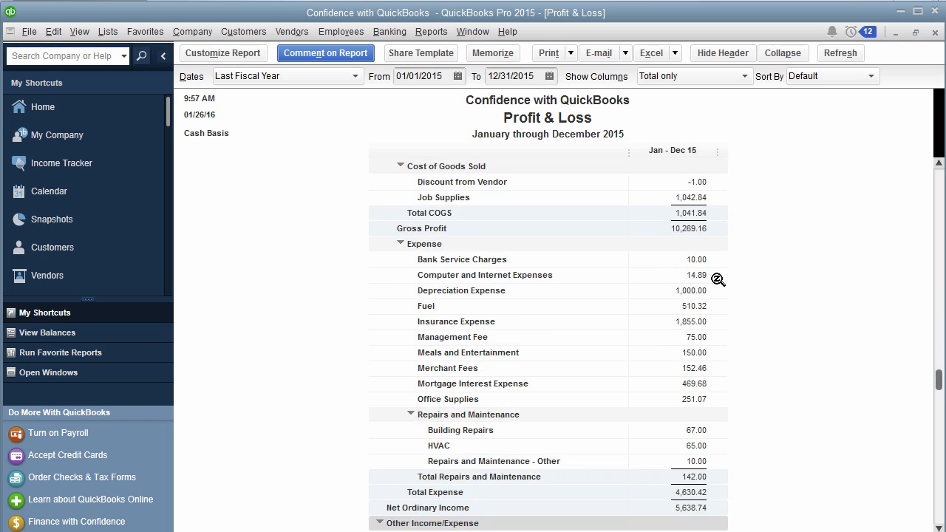
{"action": "scroll", "coordinate": [718, 280], "scroll_direction": "up", "scroll_amount": 1}
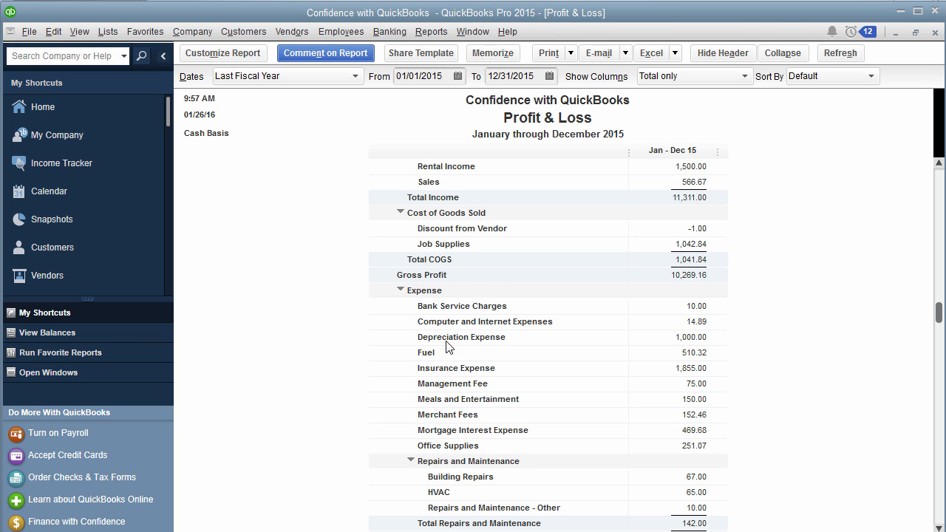
{"action": "scroll", "coordinate": [454, 393], "scroll_direction": "down", "scroll_amount": 2}
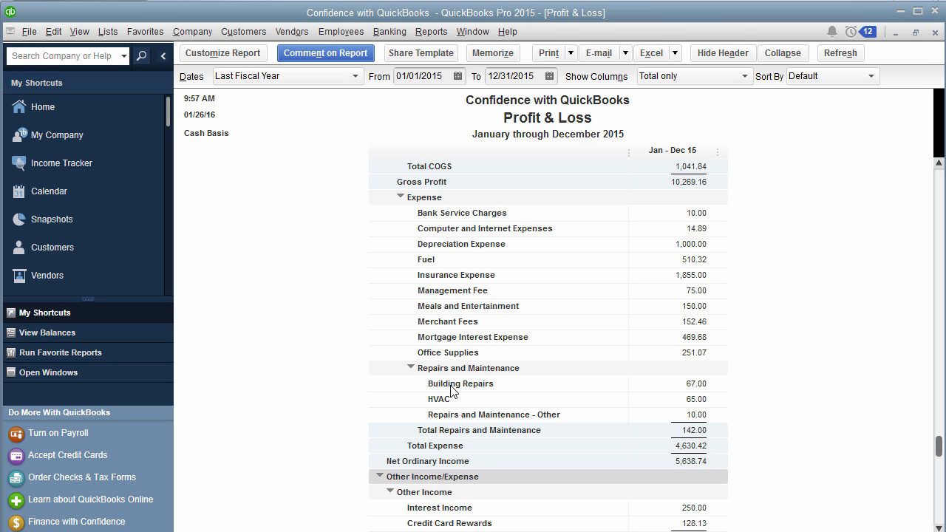
{"action": "scroll", "coordinate": [463, 255], "scroll_direction": "up", "scroll_amount": 1}
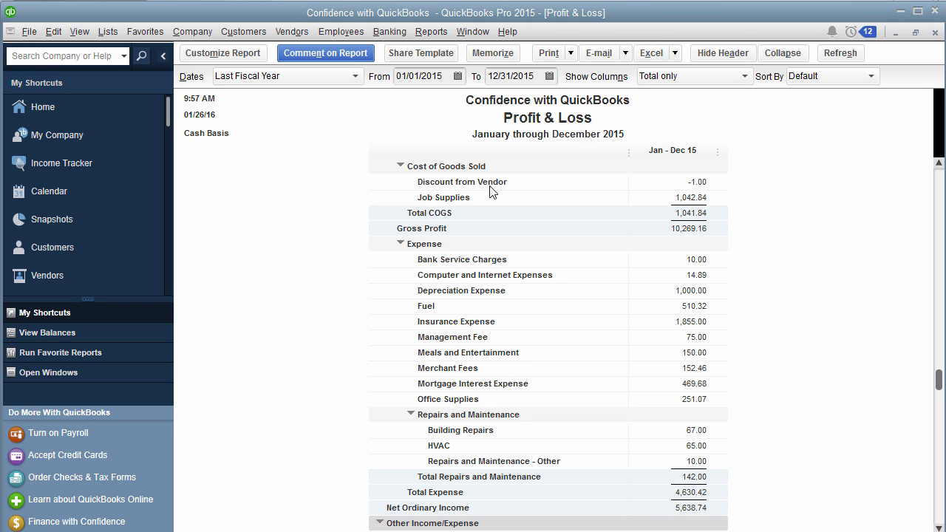
{"action": "scroll", "coordinate": [484, 353], "scroll_direction": "down", "scroll_amount": 1}
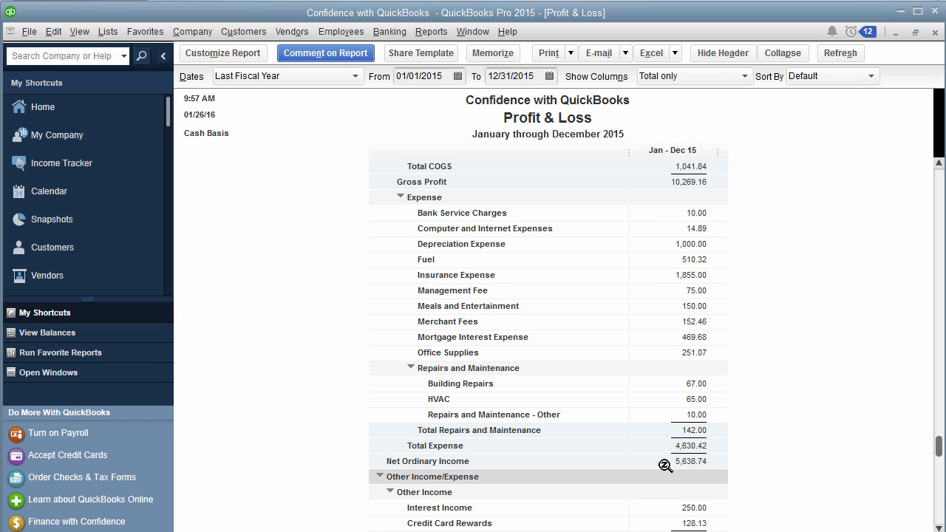
{"action": "scroll", "coordinate": [665, 466], "scroll_direction": "down", "scroll_amount": 1}
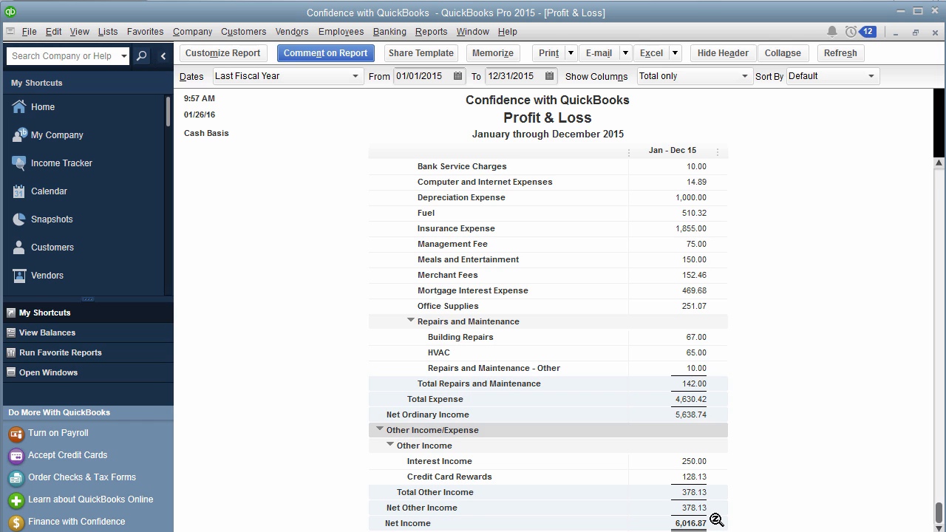
{"action": "scroll", "coordinate": [715, 520], "scroll_direction": "up", "scroll_amount": 5}
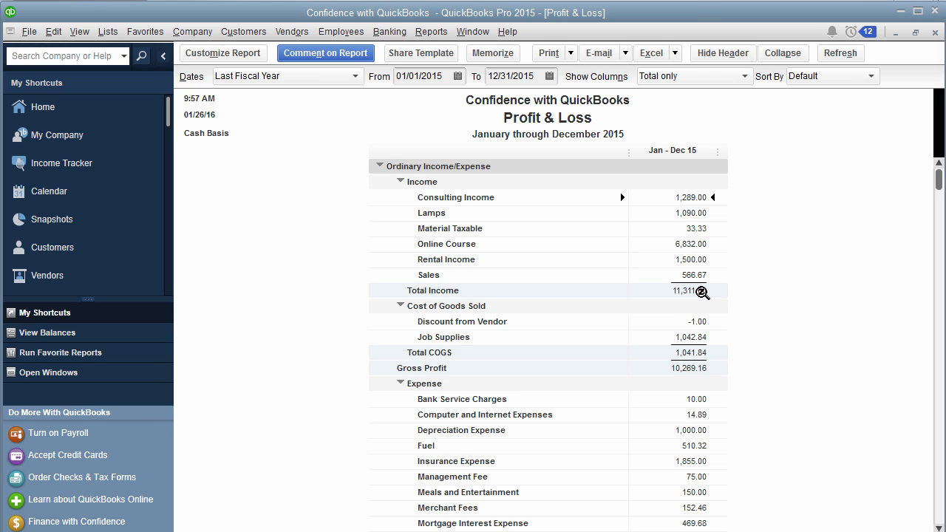
Review the cash-basis Profit & Loss report again, comparing the income and expense lines with total expense and net income
{"action": "scroll", "coordinate": [701, 294], "scroll_direction": "down", "scroll_amount": 5}
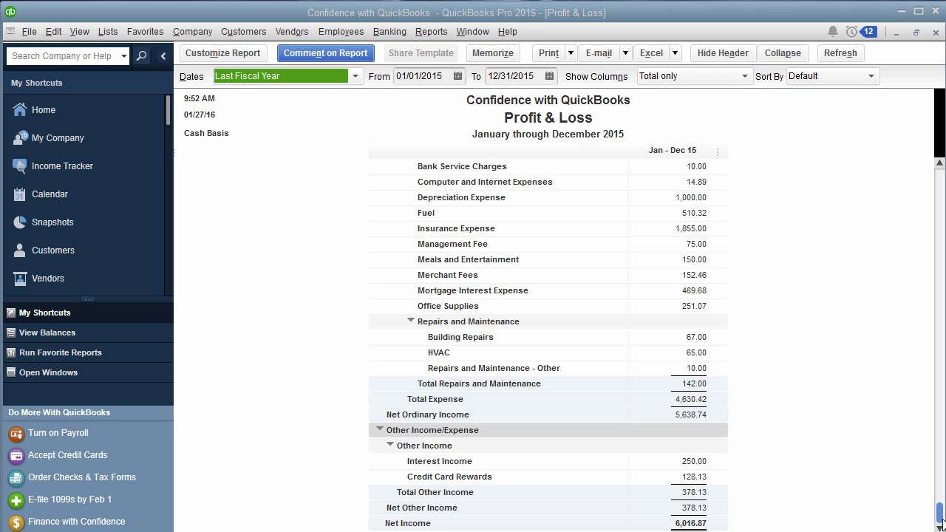
{"action": "left_click_drag", "start_coordinate": [940, 512], "coordinate": [870, 181]}
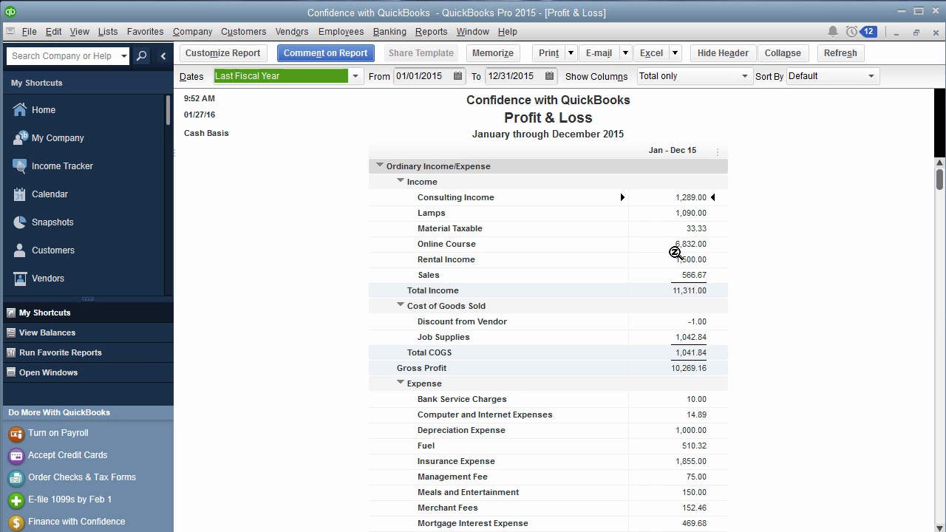
{"action": "scroll", "coordinate": [671, 254], "scroll_direction": "down", "scroll_amount": 2}
{"action": "scroll", "coordinate": [673, 365], "scroll_direction": "down", "scroll_amount": 1}
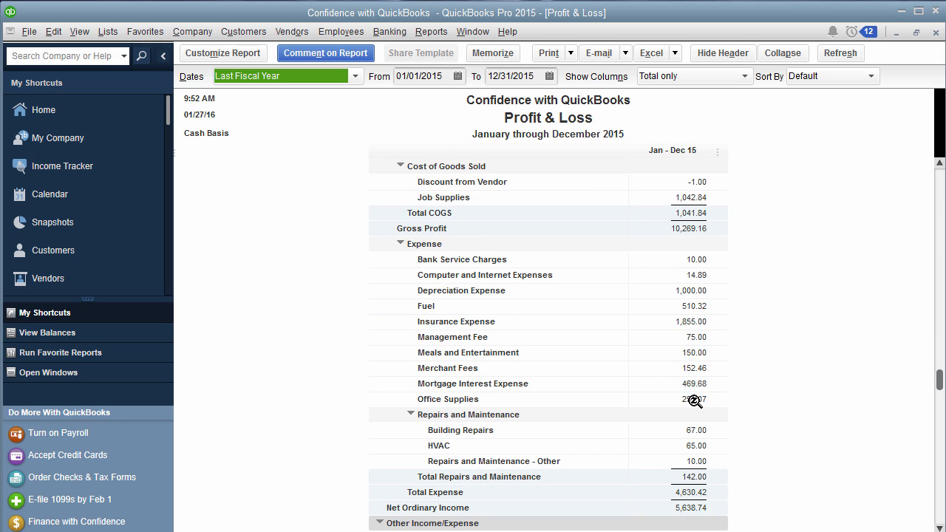
{"action": "scroll", "coordinate": [681, 353], "scroll_direction": "up", "scroll_amount": 1}
{"action": "scroll", "coordinate": [681, 354], "scroll_direction": "up", "scroll_amount": 2}
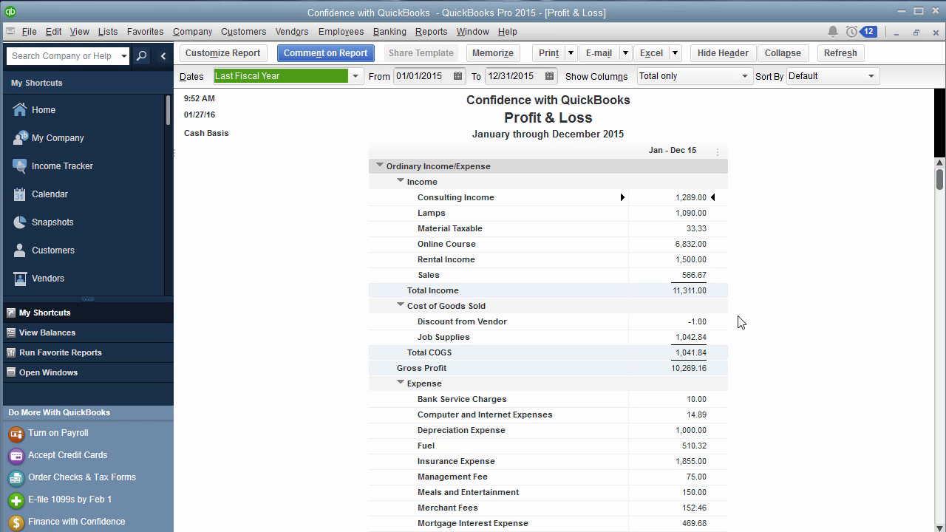
{"action": "scroll", "coordinate": [720, 262], "scroll_direction": "down", "scroll_amount": 1}
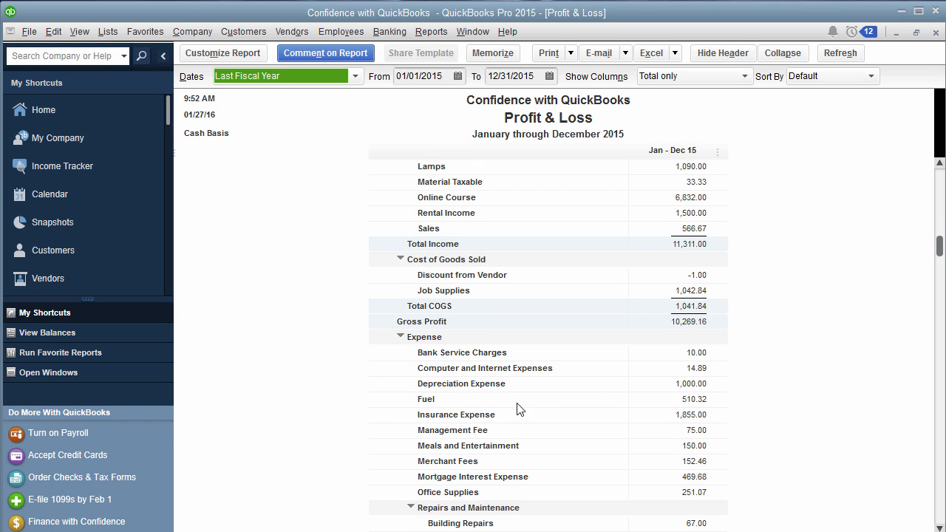
{"action": "scroll", "coordinate": [697, 365], "scroll_direction": "down", "scroll_amount": 1}
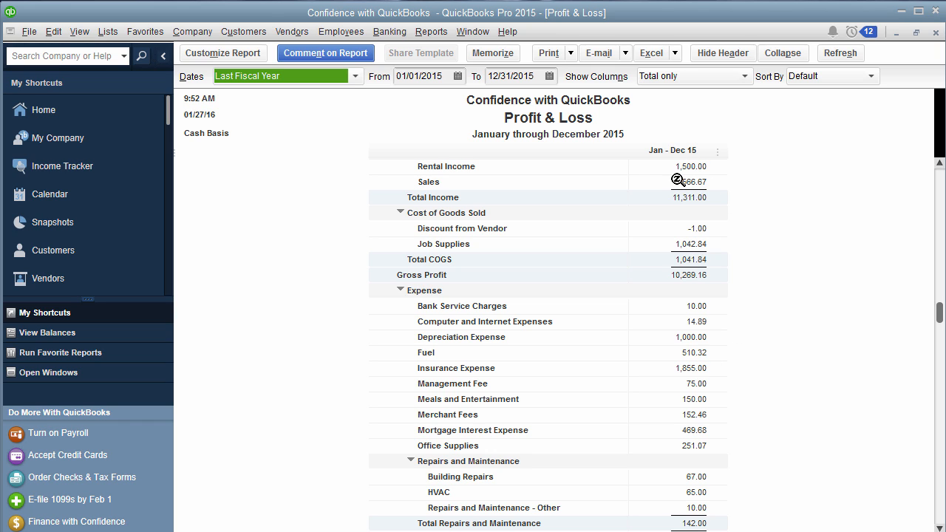
{"action": "scroll", "coordinate": [677, 181], "scroll_direction": "up", "scroll_amount": 2}
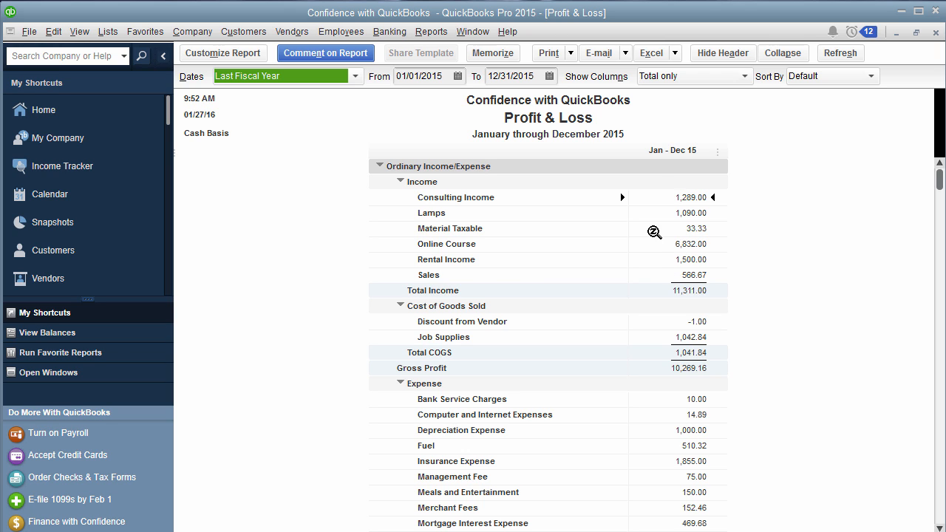
{"action": "scroll", "coordinate": [694, 333], "scroll_direction": "down", "scroll_amount": 1}
{"action": "scroll", "coordinate": [694, 332], "scroll_direction": "down", "scroll_amount": 4}
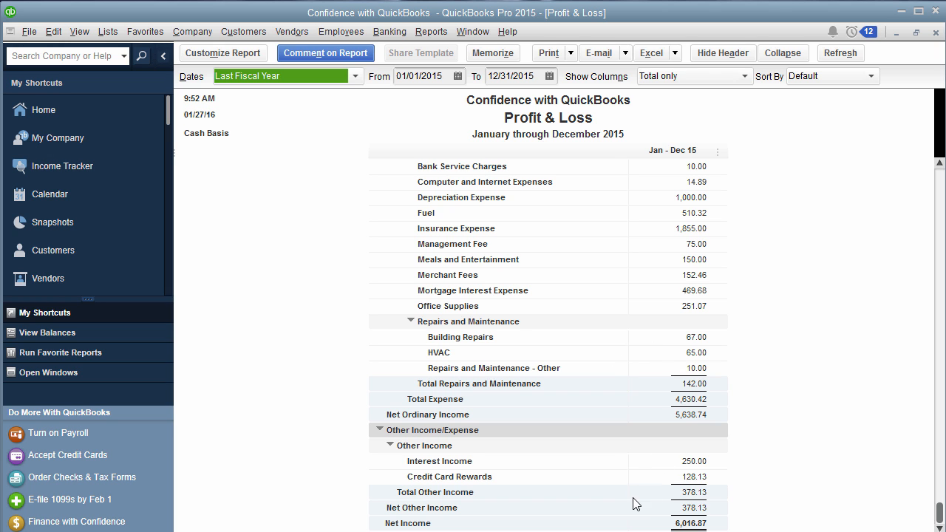
{"action": "scroll", "coordinate": [692, 305], "scroll_direction": "up", "scroll_amount": 4}
{"action": "scroll", "coordinate": [693, 306], "scroll_direction": "up", "scroll_amount": 1}
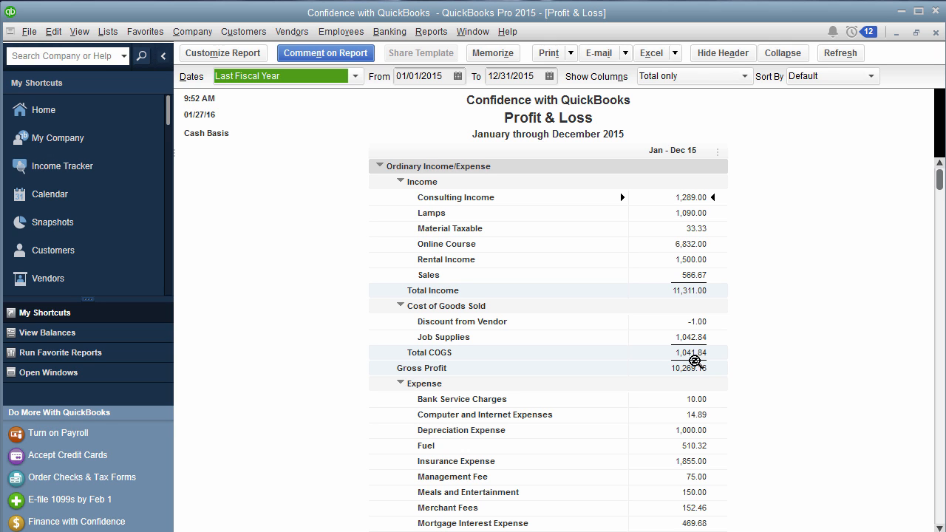
Look over the Profit & Loss variants among the Company & Financial reports, staying on the current report
{"action": "left_click", "coordinate": [431, 31]}
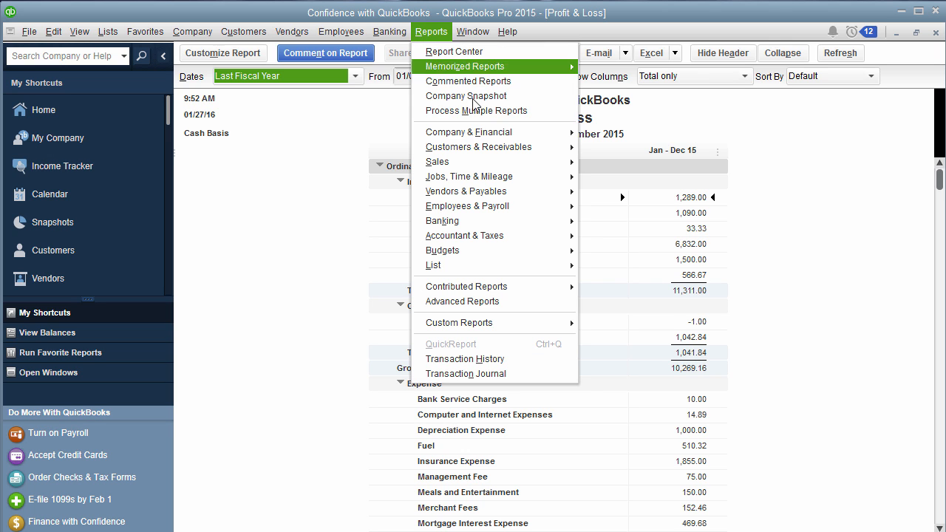
{"action": "mouse_move", "coordinate": [508, 139]}
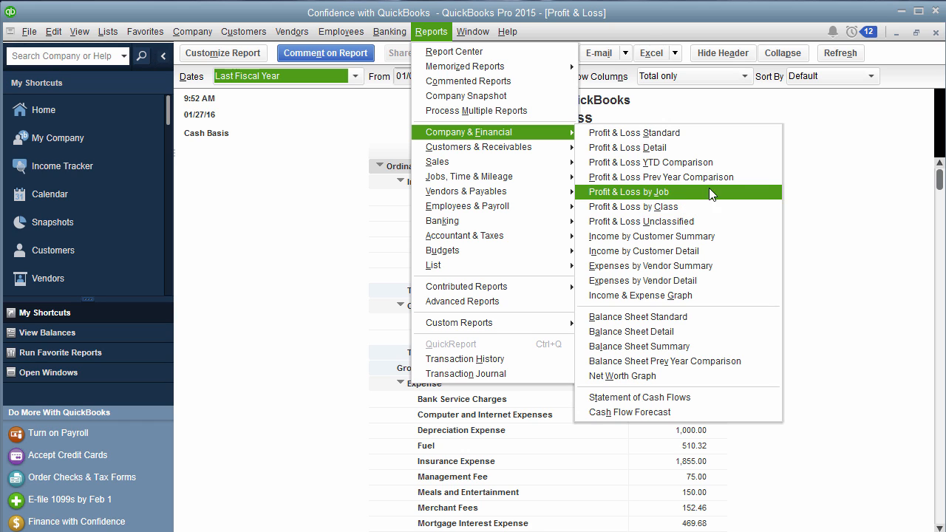
{"action": "left_click", "coordinate": [847, 179]}
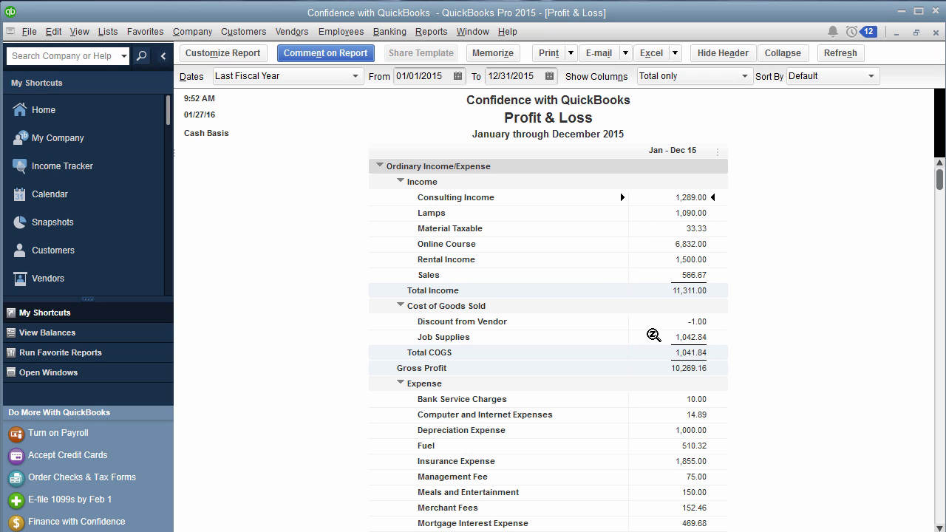
Review the income and expense lines of the Profit & Loss report and collapse its subaccount rows
{"action": "scroll", "coordinate": [660, 369], "scroll_direction": "down", "scroll_amount": 3}
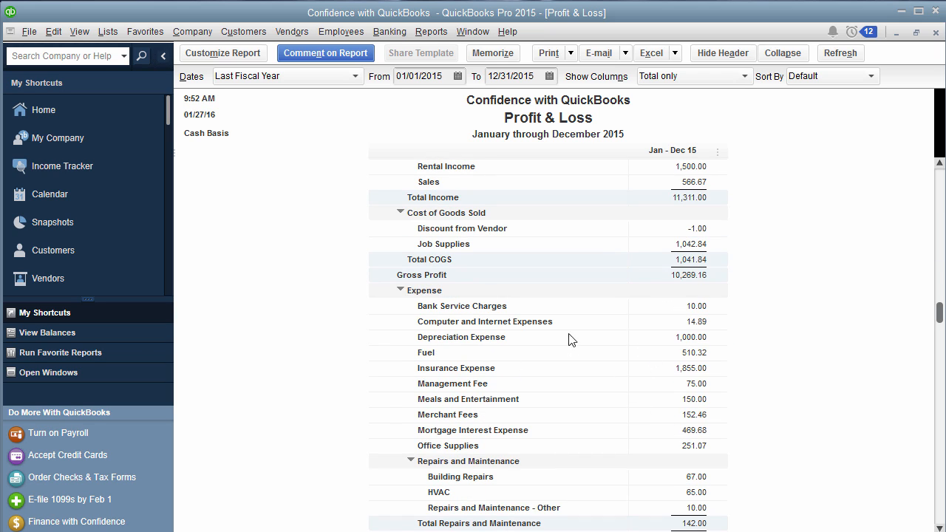
{"action": "scroll", "coordinate": [621, 460], "scroll_direction": "down", "scroll_amount": 1}
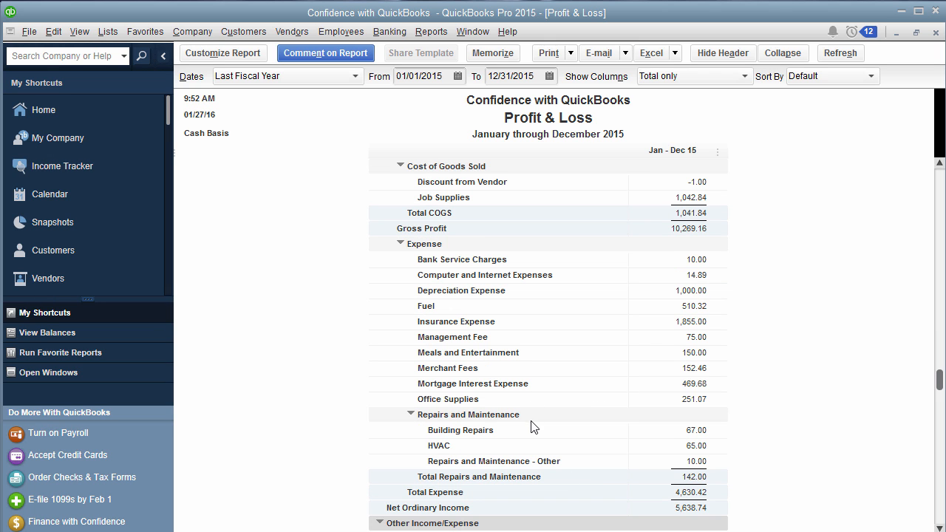
{"action": "scroll", "coordinate": [485, 305], "scroll_direction": "up", "scroll_amount": 3}
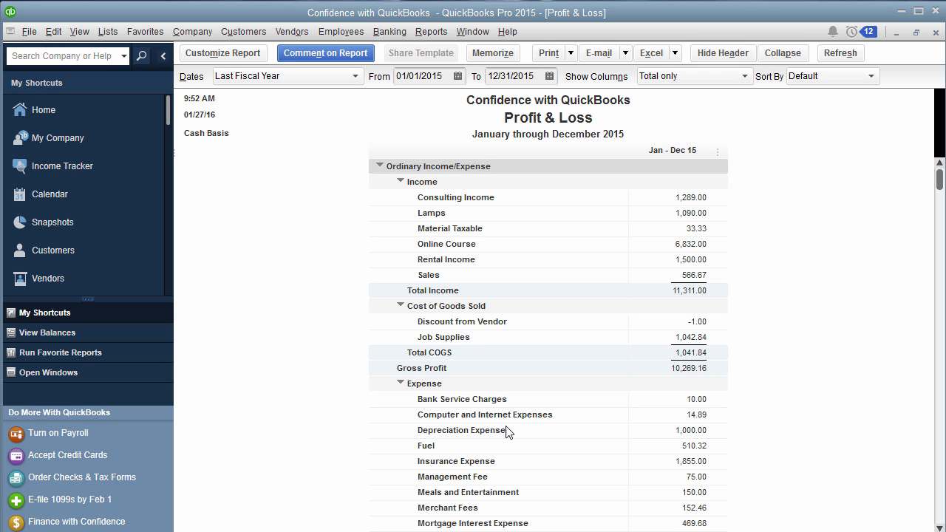
{"action": "scroll", "coordinate": [507, 436], "scroll_direction": "down", "scroll_amount": 2}
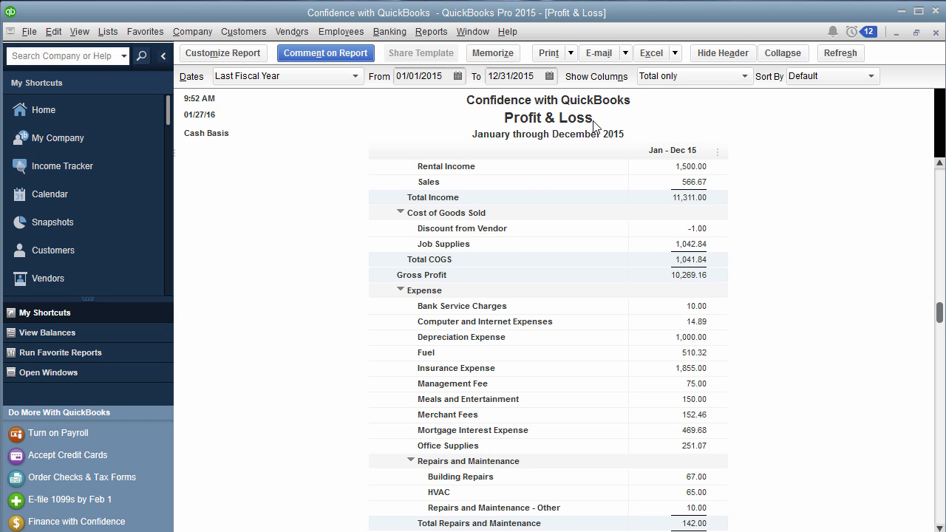
{"action": "left_click", "coordinate": [780, 54]}
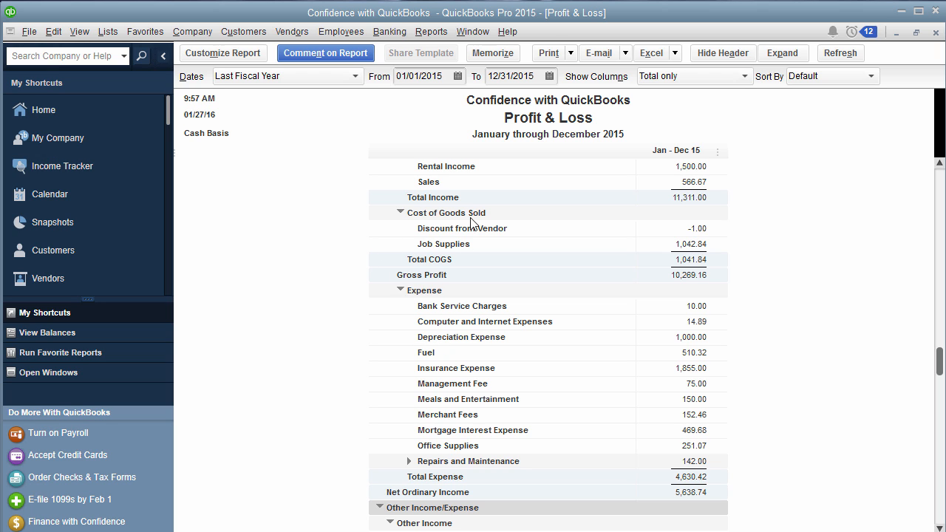
Switch the Profit & Loss report basis to Accrual and review the income and expense figures
{"action": "scroll", "coordinate": [742, 196], "scroll_direction": "up", "scroll_amount": 3}
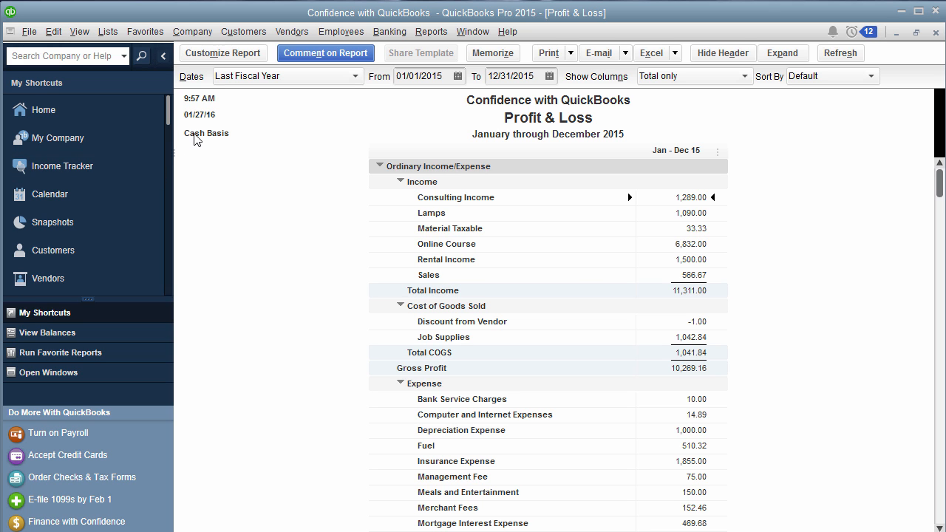
{"action": "left_click", "coordinate": [222, 53]}
{"action": "left_click", "coordinate": [195, 261]}
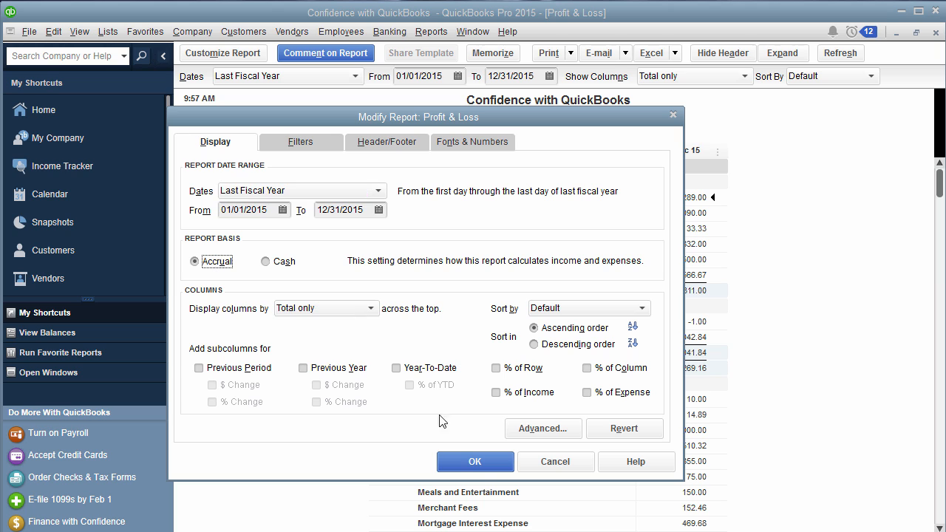
{"action": "left_click", "coordinate": [473, 460]}
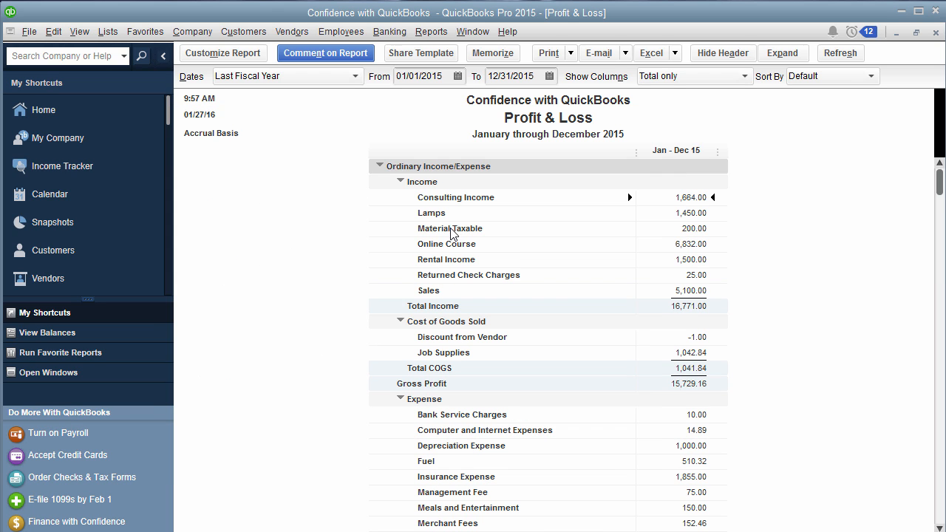
{"action": "scroll", "coordinate": [458, 212], "scroll_direction": "down", "scroll_amount": 2}
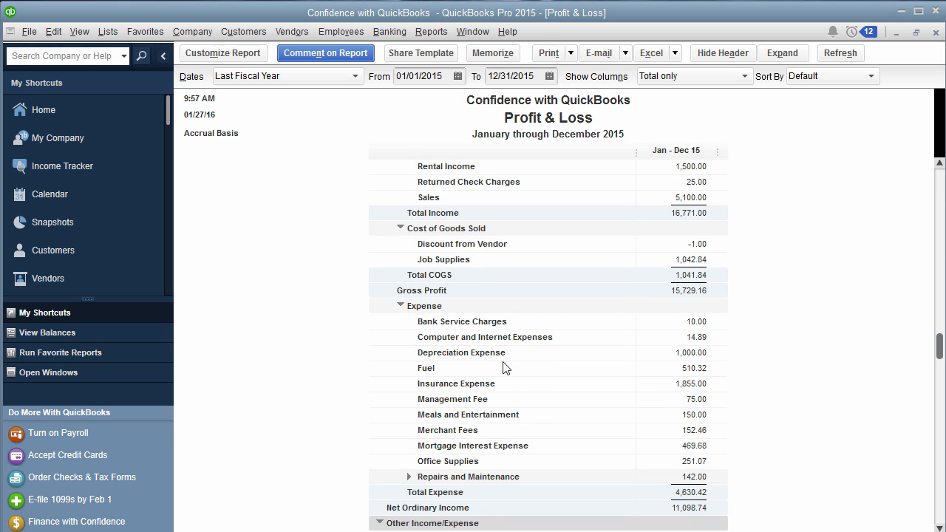
Set the Profit & Loss report basis back to Cash
{"action": "left_click", "coordinate": [222, 54]}
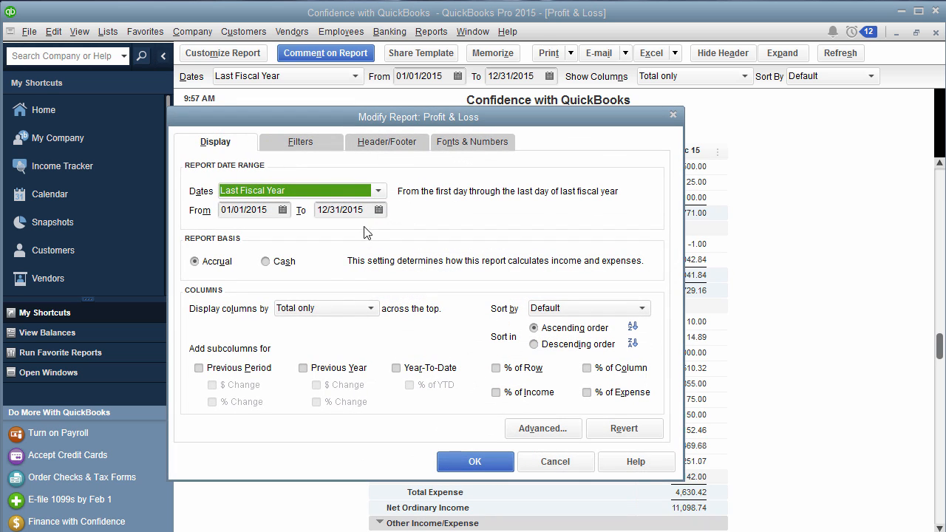
{"action": "left_click", "coordinate": [285, 263]}
{"action": "left_click", "coordinate": [496, 464]}
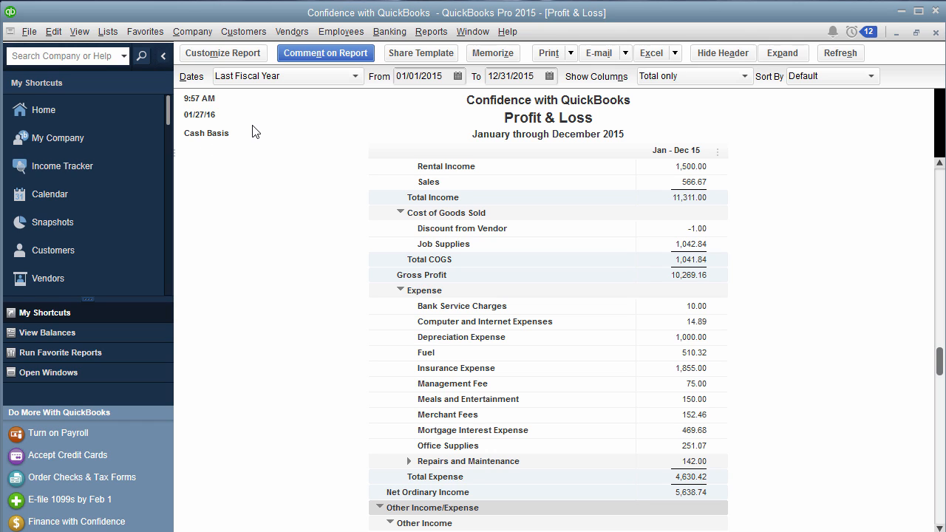
Show the Profit & Loss columns by Quarter and review the quarterly figures down to net income
{"action": "left_click", "coordinate": [653, 80]}
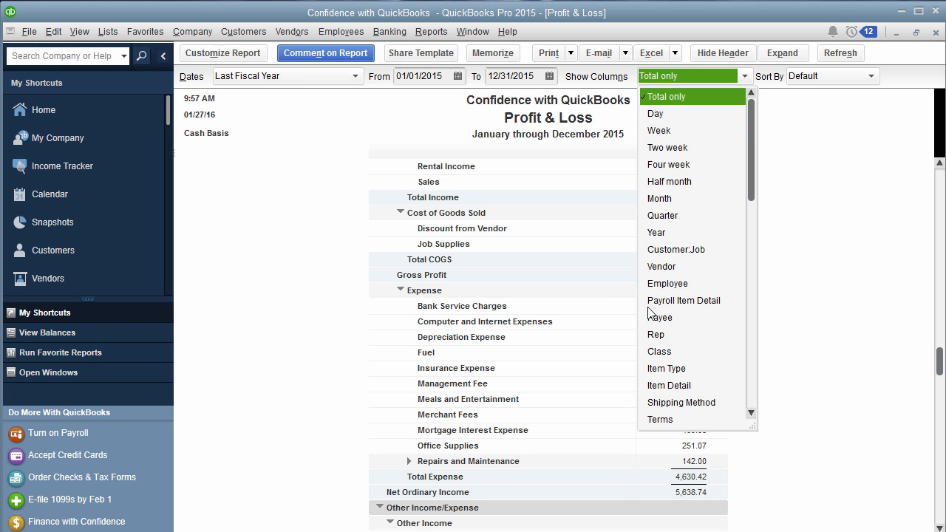
{"action": "left_click", "coordinate": [681, 219]}
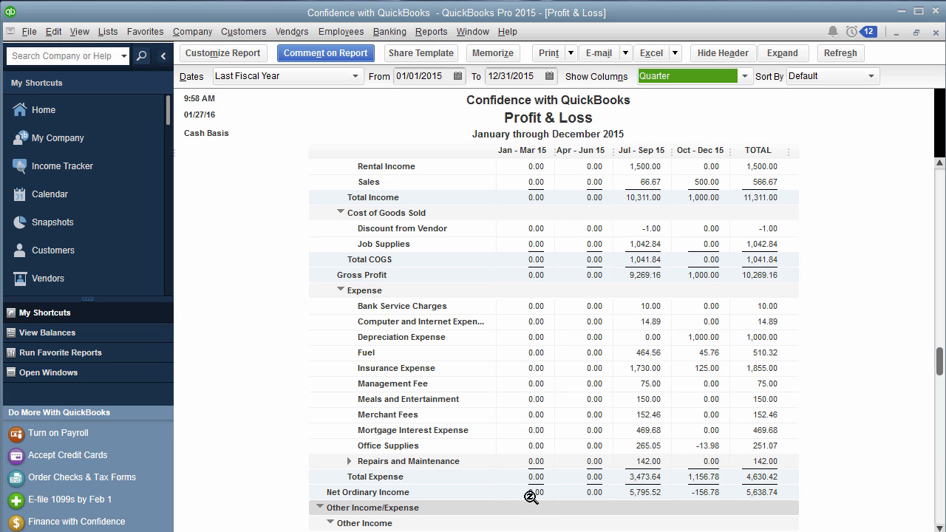
{"action": "scroll", "coordinate": [570, 455], "scroll_direction": "down", "scroll_amount": 3}
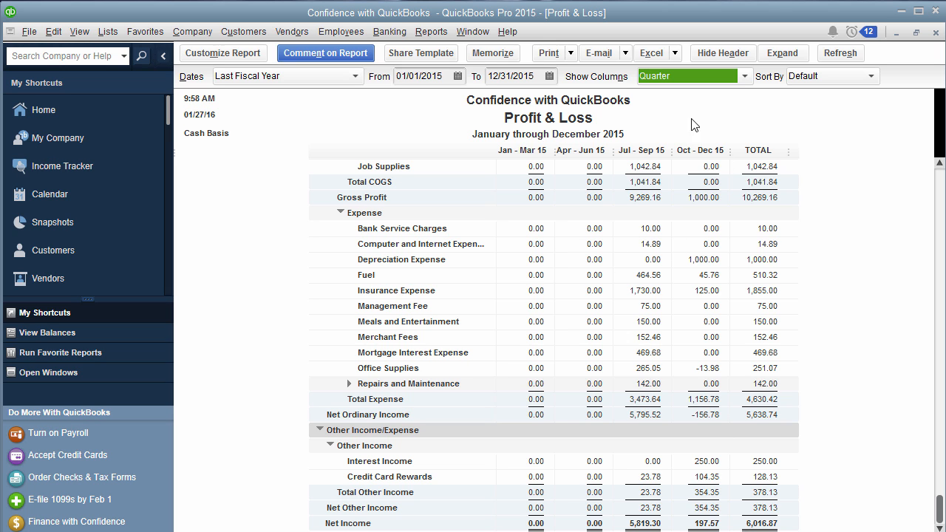
Show the Profit & Loss columns by Month and check the report's display settings without changing them
{"action": "left_click", "coordinate": [704, 72]}
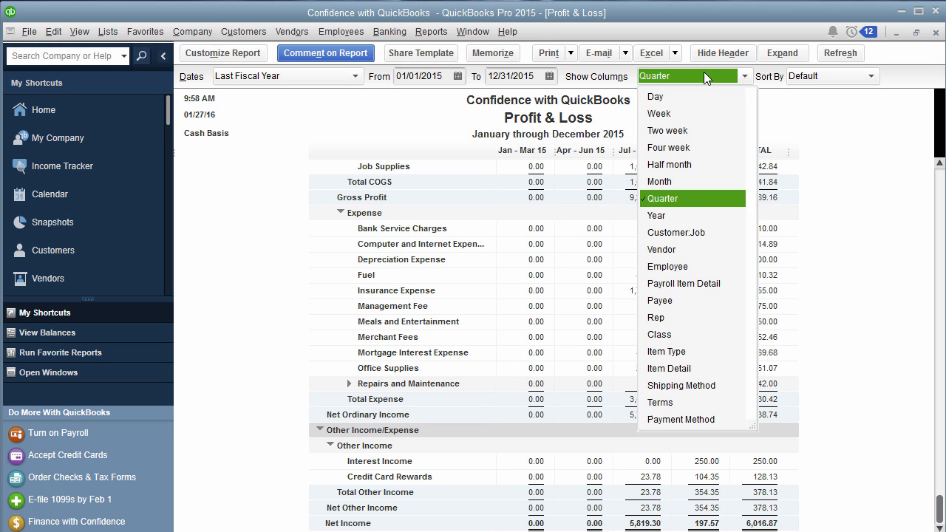
{"action": "left_click", "coordinate": [694, 180]}
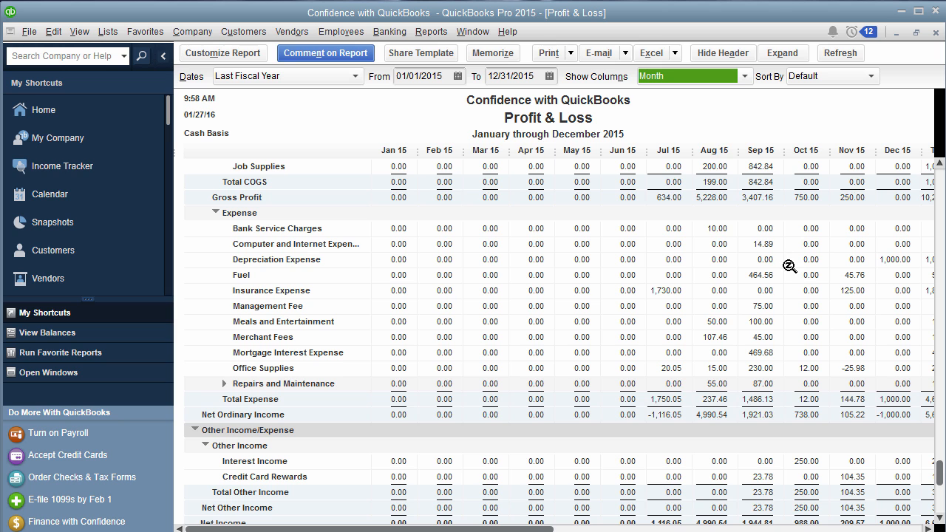
{"action": "left_click", "coordinate": [255, 56]}
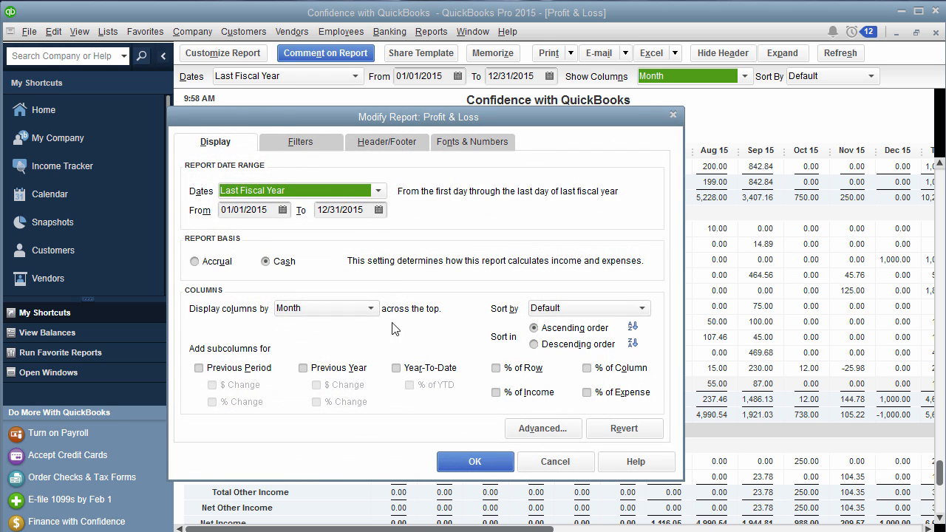
{"action": "left_click", "coordinate": [555, 462]}
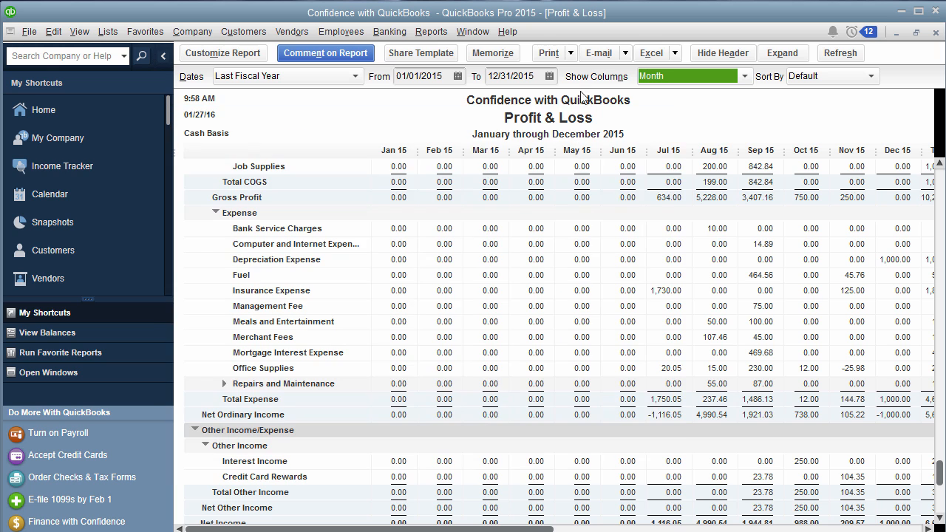
Show the Profit & Loss columns by Year and add a Previous Period subcolumn
{"action": "left_click", "coordinate": [657, 76]}
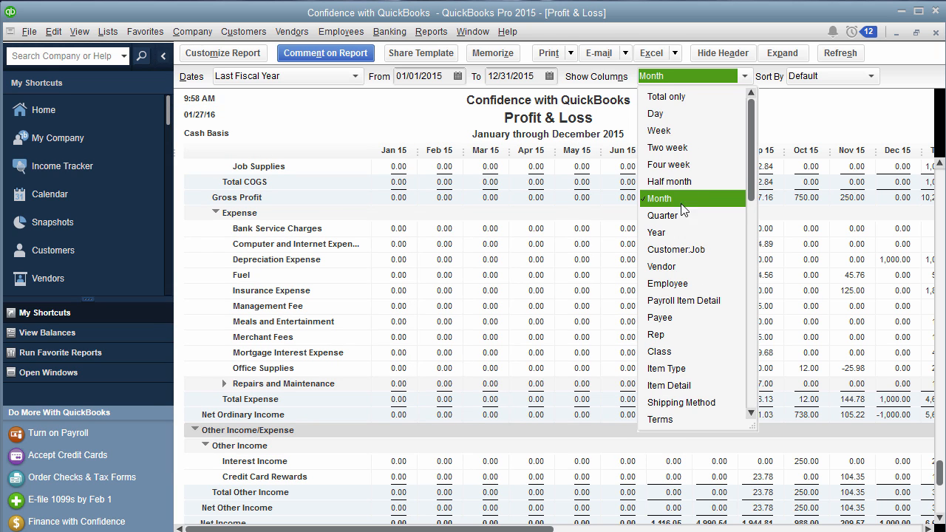
{"action": "left_click", "coordinate": [675, 232]}
{"action": "left_click", "coordinate": [238, 57]}
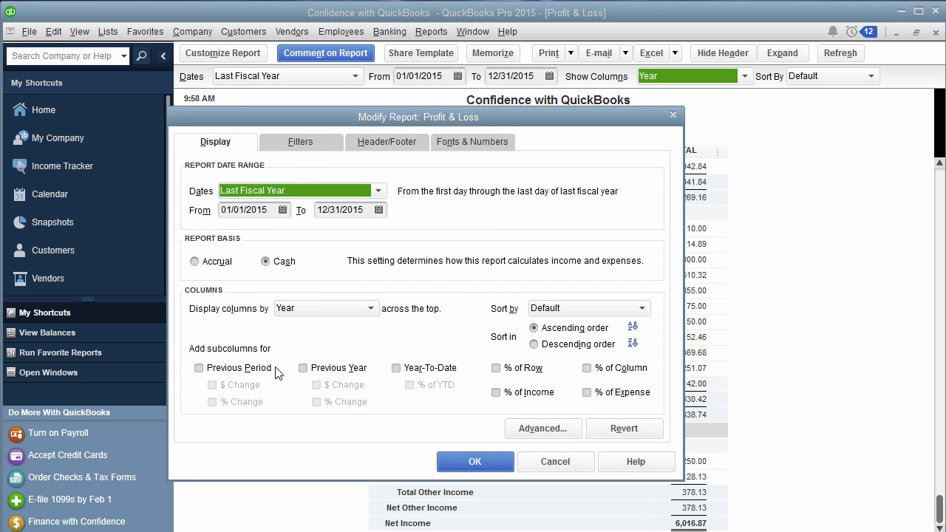
{"action": "left_click", "coordinate": [275, 370]}
{"action": "left_click", "coordinate": [477, 462]}
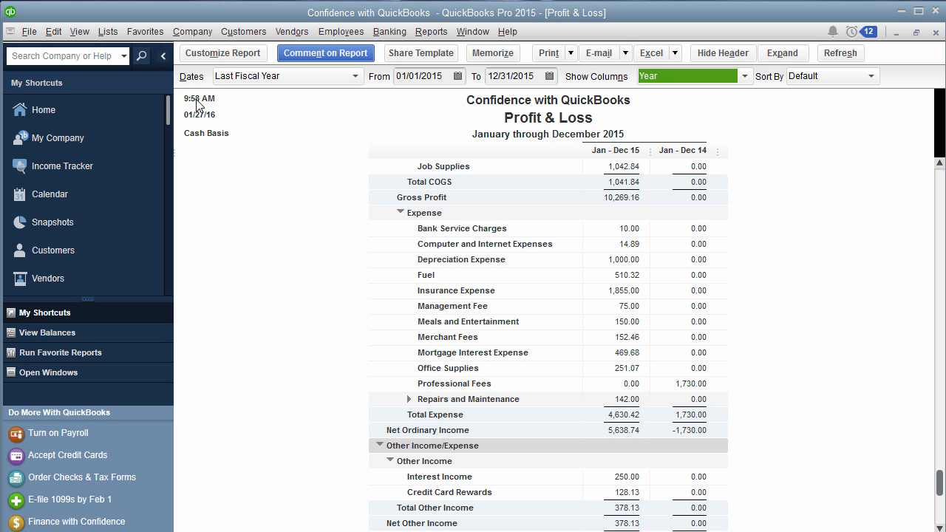
Switch the report dates to This Fiscal Quarter to view the period comparison, and return them to Last Fiscal Year
{"action": "left_click", "coordinate": [355, 76]}
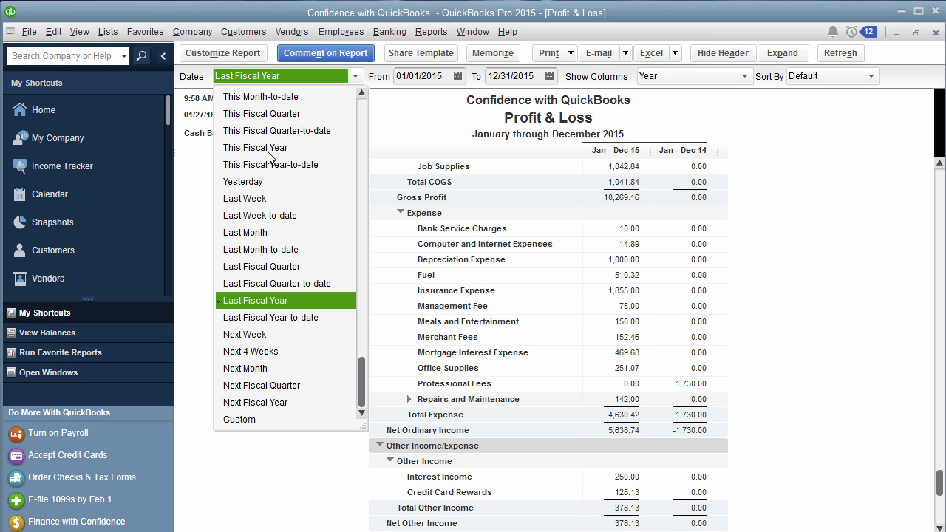
{"action": "scroll", "coordinate": [271, 168], "scroll_direction": "up", "scroll_amount": 2}
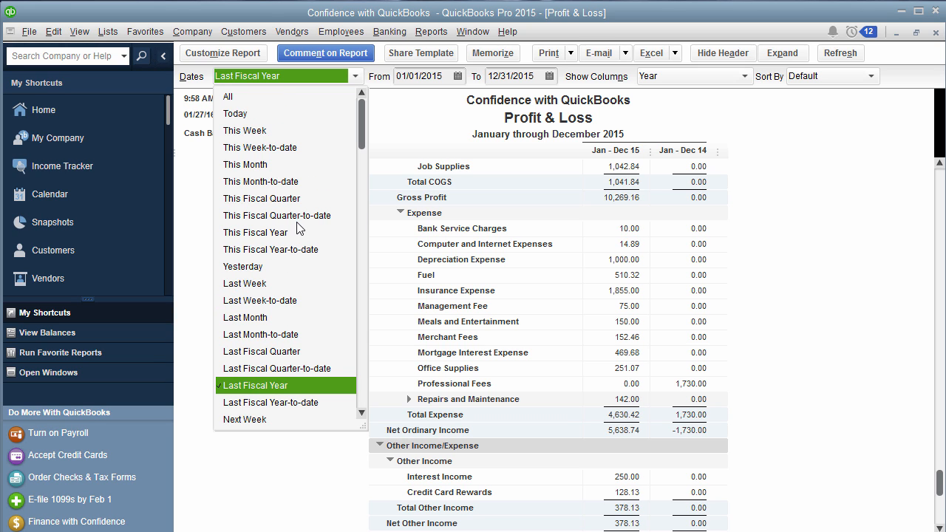
{"action": "left_click", "coordinate": [290, 200]}
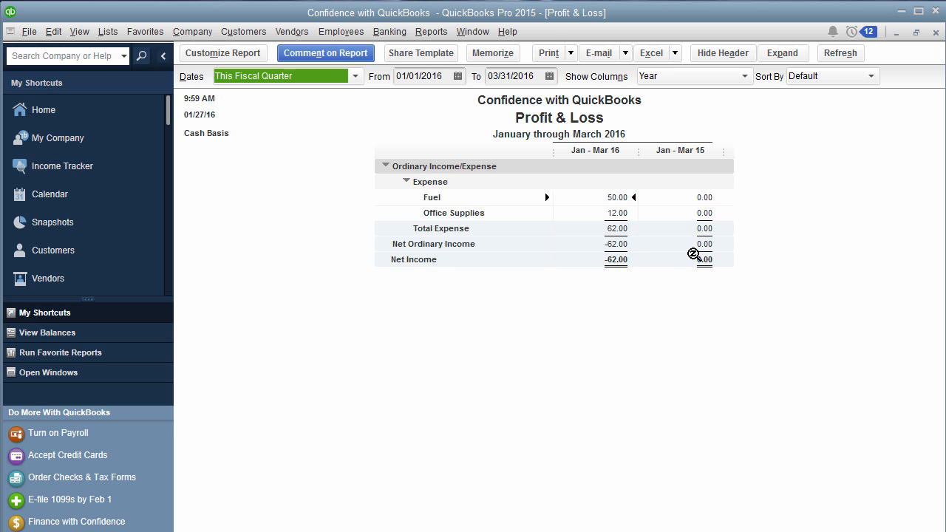
{"action": "left_click", "coordinate": [314, 76]}
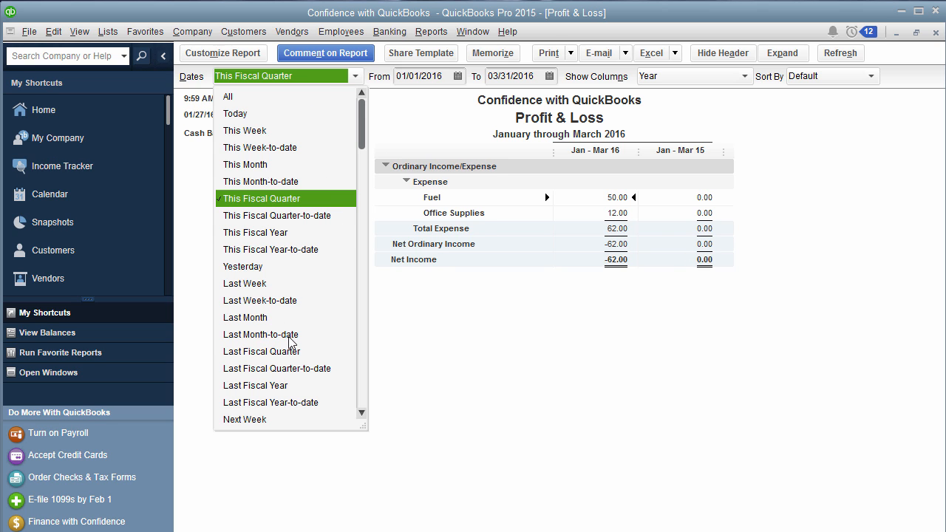
{"action": "left_click", "coordinate": [285, 385]}
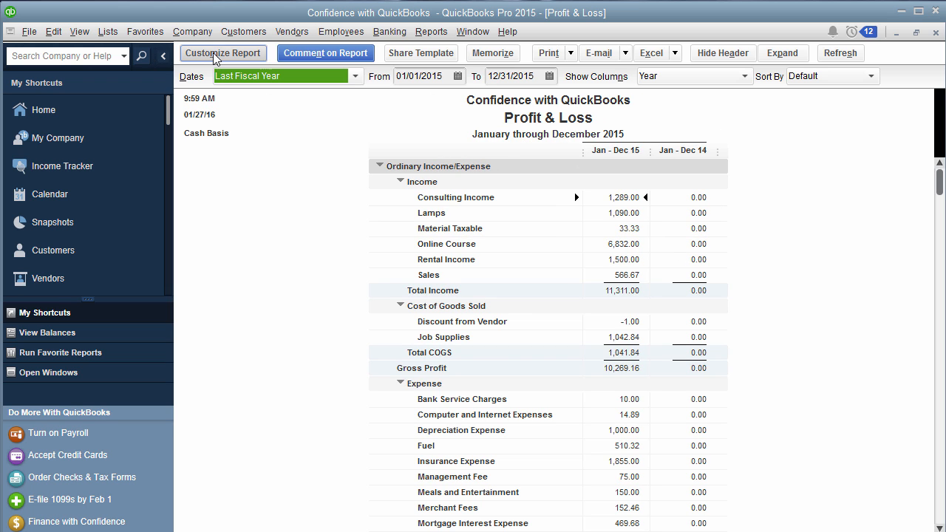
Replace the Previous Period subcolumn with Previous Year and Year-To-Date subcolumns, and set the report dates to This Fiscal Year
{"action": "left_click", "coordinate": [215, 56]}
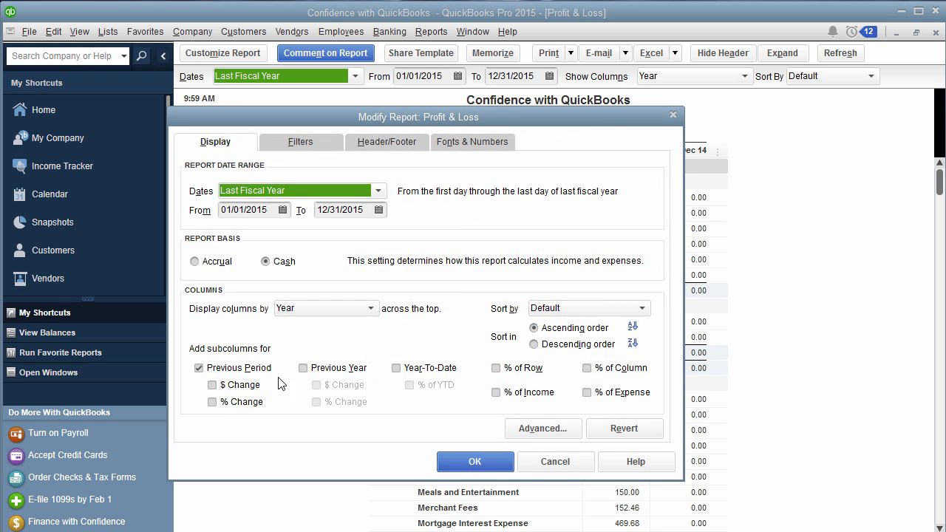
{"action": "left_click", "coordinate": [261, 367]}
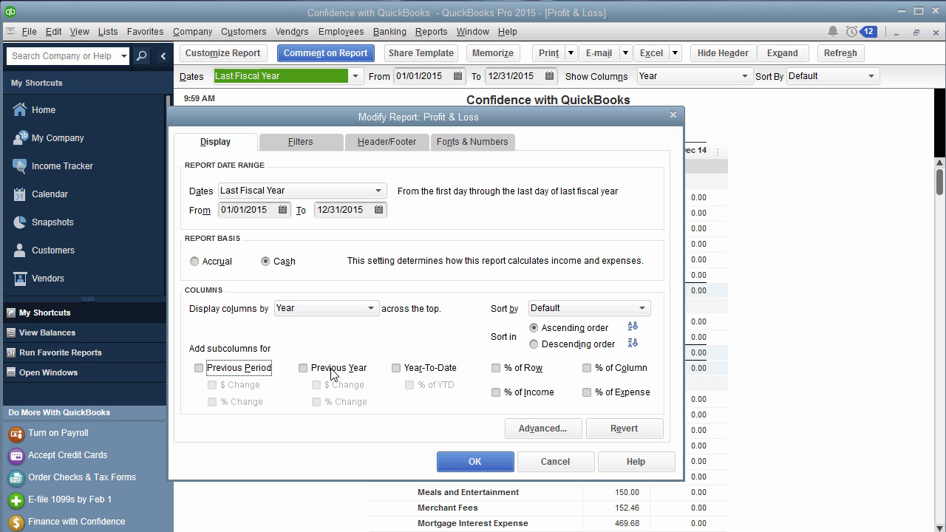
{"action": "left_click", "coordinate": [303, 368]}
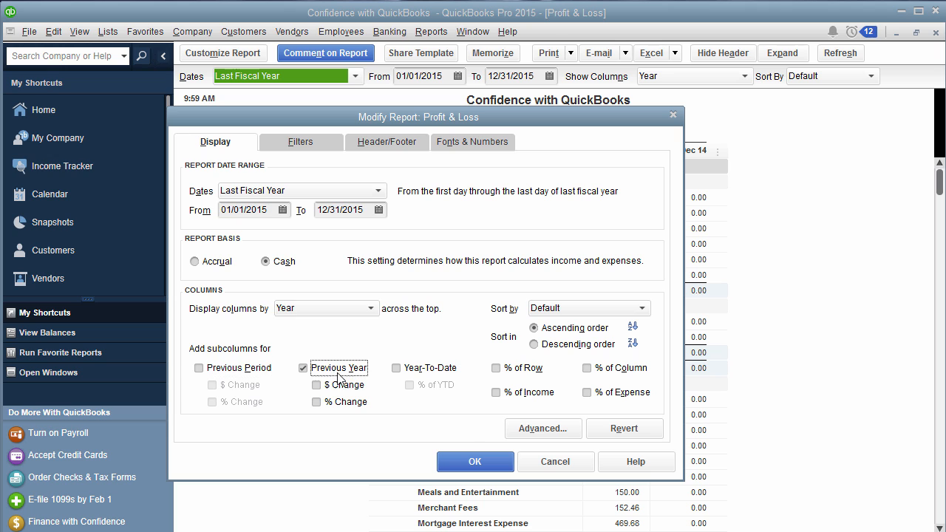
{"action": "left_click", "coordinate": [432, 368]}
{"action": "left_click", "coordinate": [475, 464]}
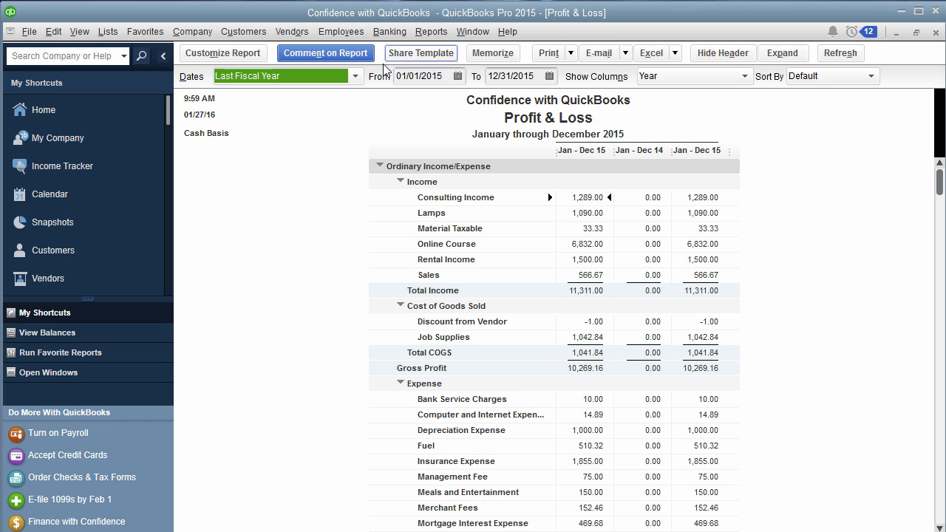
{"action": "left_click", "coordinate": [355, 76]}
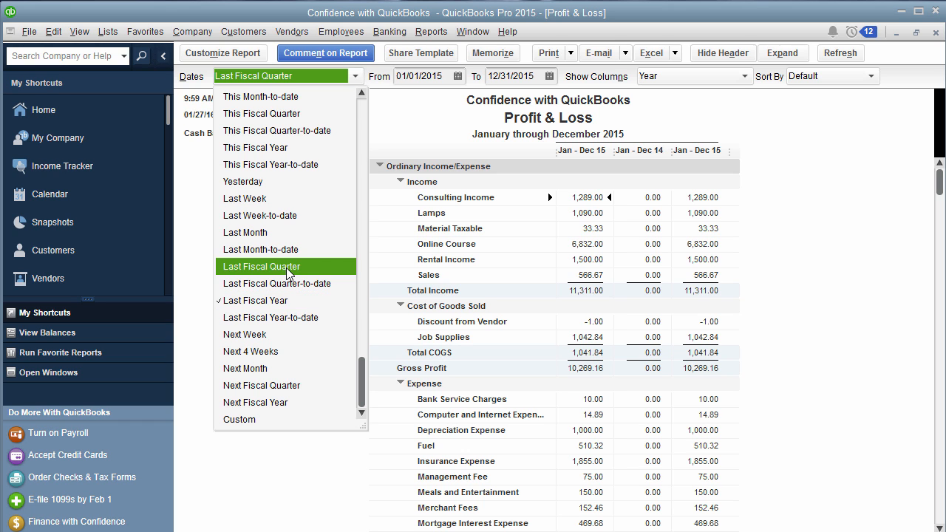
{"action": "left_click", "coordinate": [288, 147]}
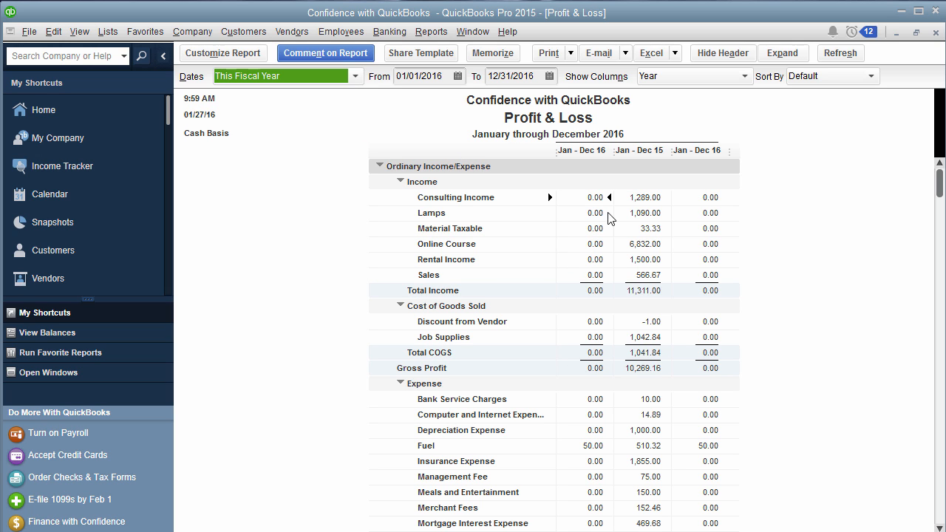
Replace the Profit & Loss prior-year and year-to-date subcolumns with Previous Period, including its $ Change and % Change
{"action": "left_click", "coordinate": [237, 55]}
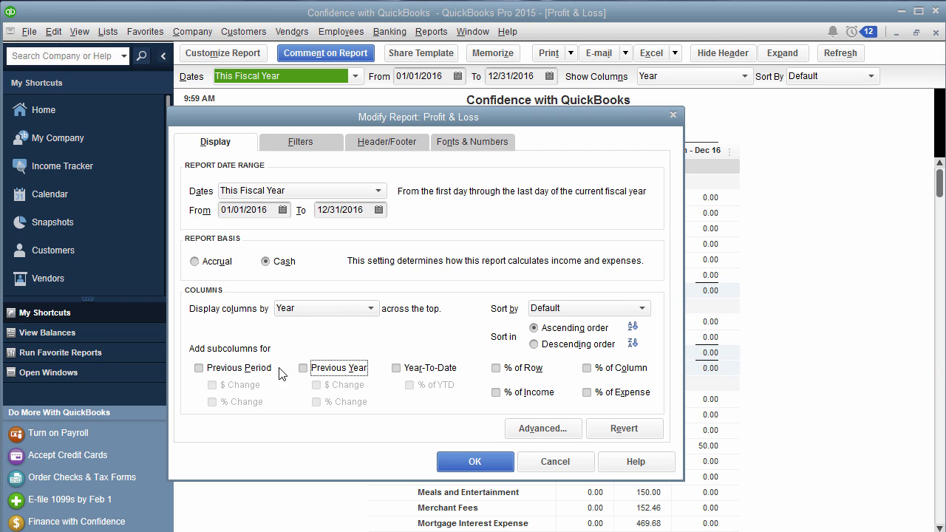
{"action": "left_click", "coordinate": [251, 368]}
{"action": "left_click", "coordinate": [233, 390]}
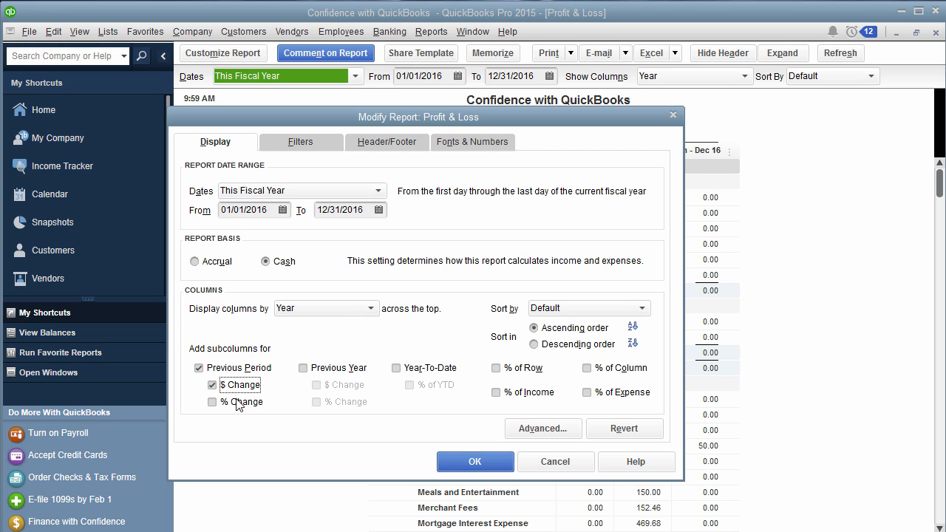
{"action": "left_click", "coordinate": [478, 461]}
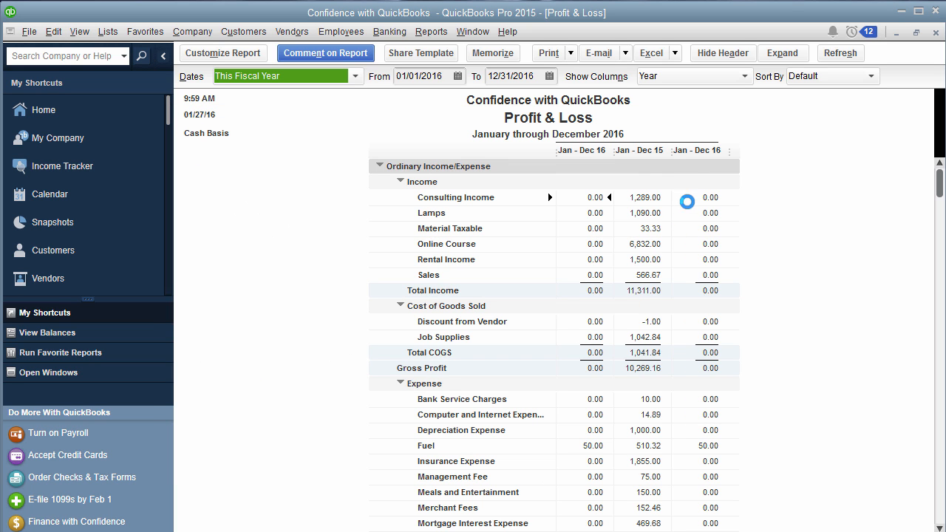
{"action": "left_click", "coordinate": [252, 58]}
{"action": "left_click", "coordinate": [250, 401]}
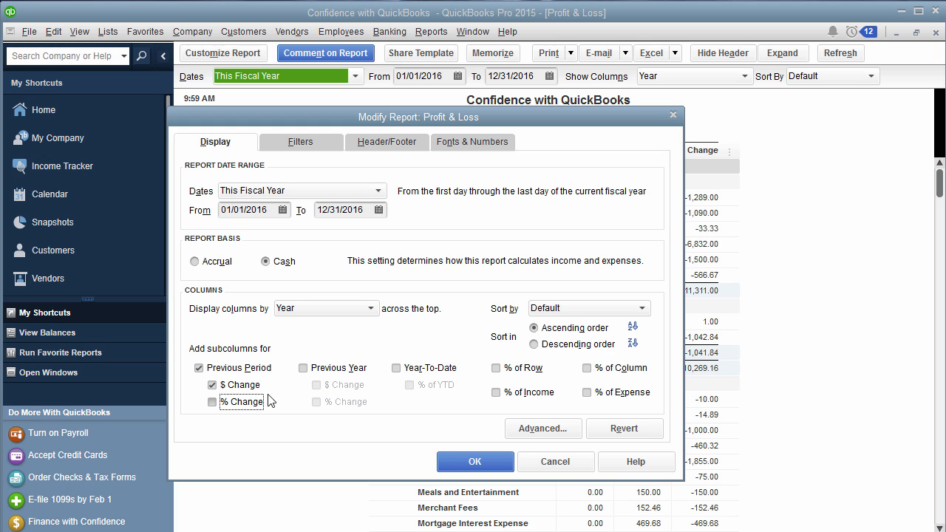
{"action": "left_click", "coordinate": [477, 461]}
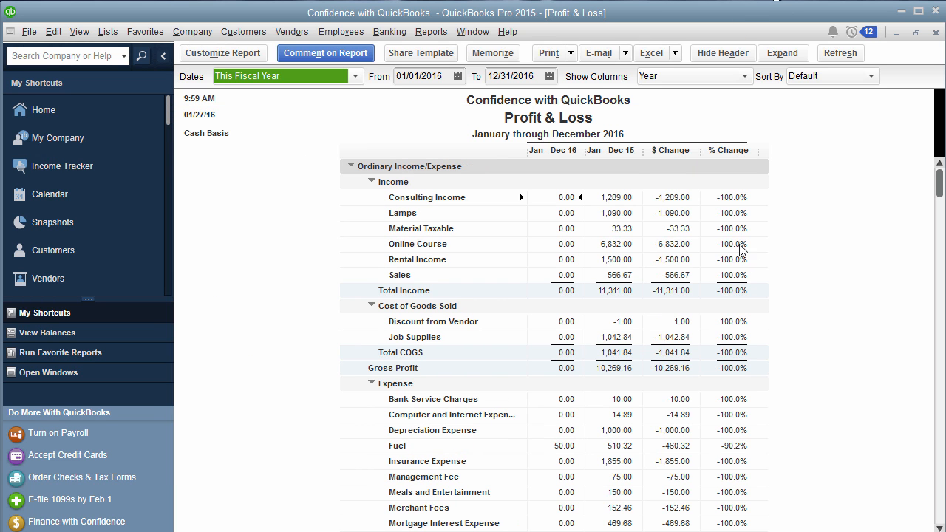
Show the Profit & Loss columns by Quarter and remove the Previous Period subcolumns
{"action": "left_click", "coordinate": [662, 77]}
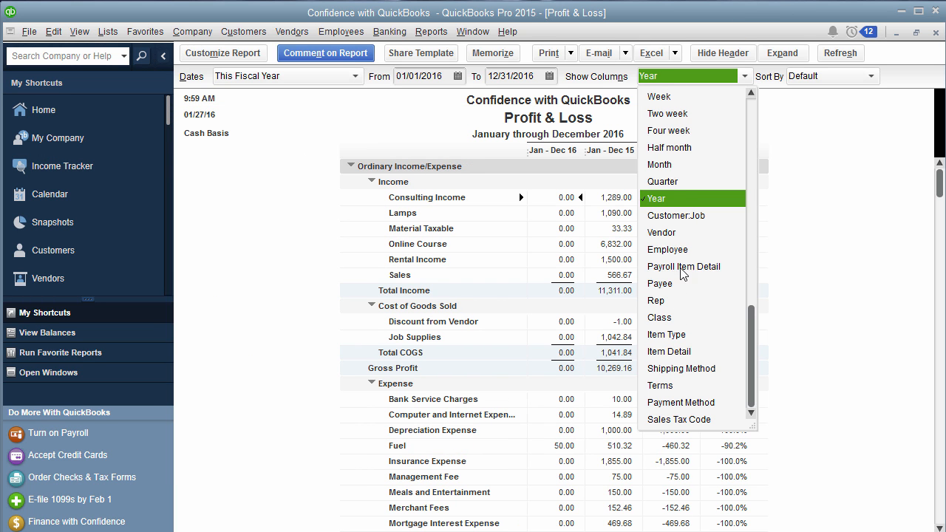
{"action": "left_click", "coordinate": [674, 183]}
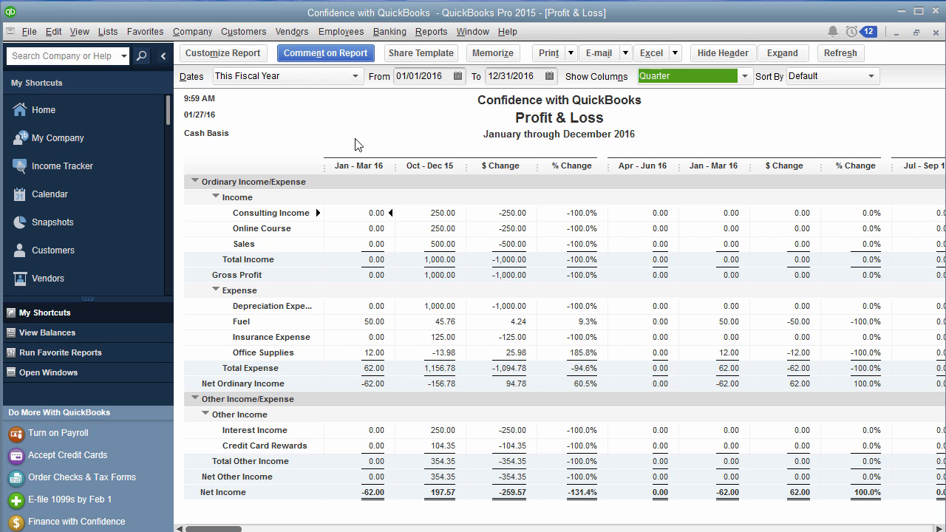
{"action": "left_click", "coordinate": [284, 76]}
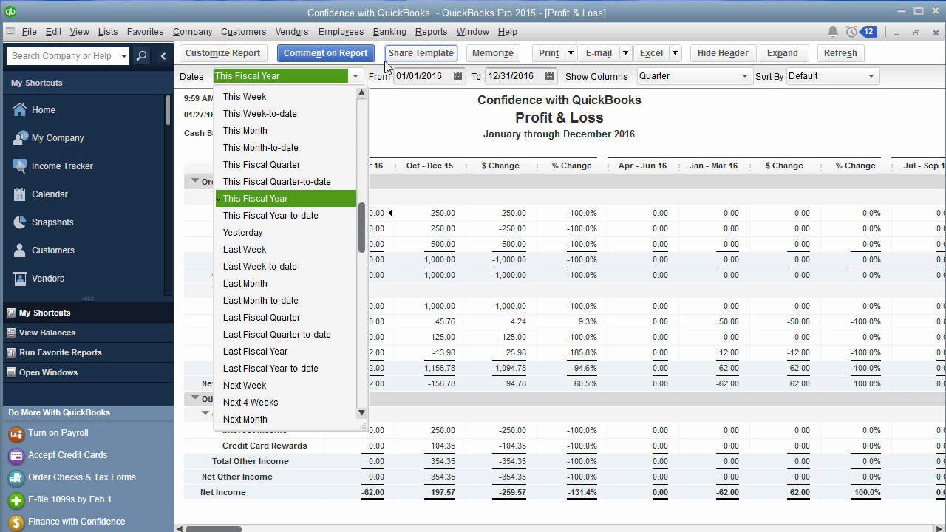
{"action": "left_click", "coordinate": [252, 56]}
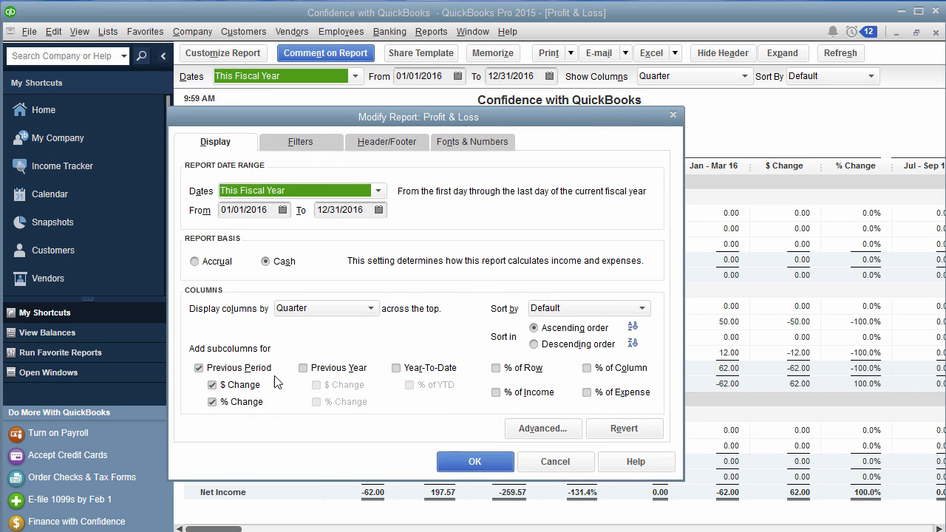
{"action": "left_click", "coordinate": [244, 369]}
{"action": "left_click", "coordinate": [480, 461]}
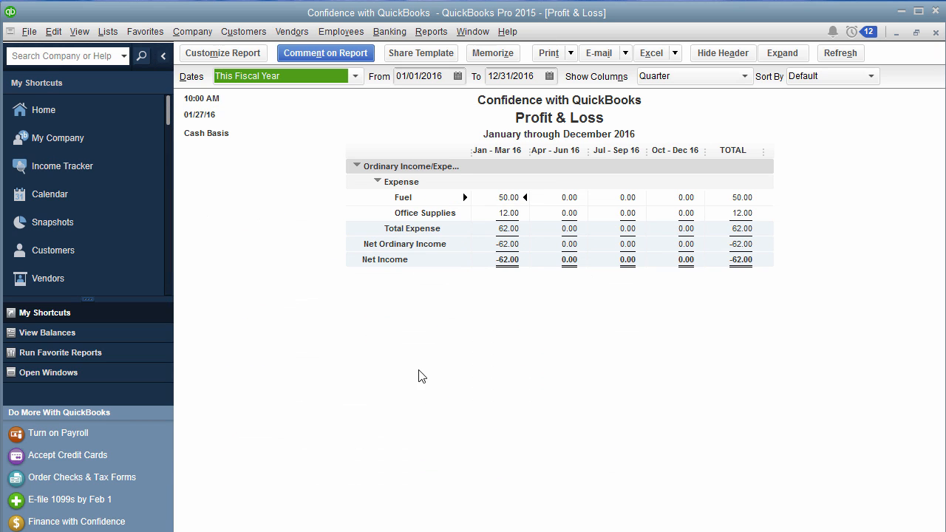
Show the Profit & Loss columns by Year and set the report dates to Last Fiscal Year
{"action": "left_click", "coordinate": [668, 76]}
{"action": "left_click", "coordinate": [674, 216]}
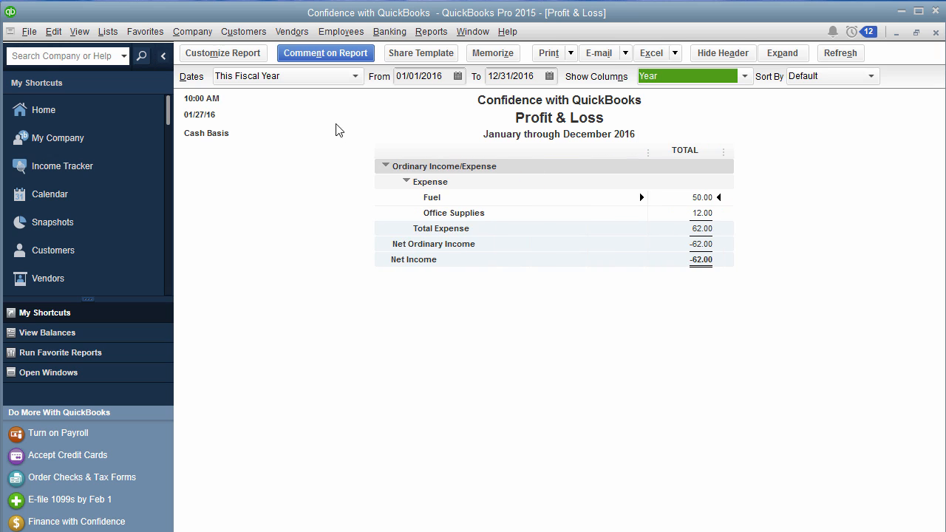
{"action": "left_click", "coordinate": [323, 76]}
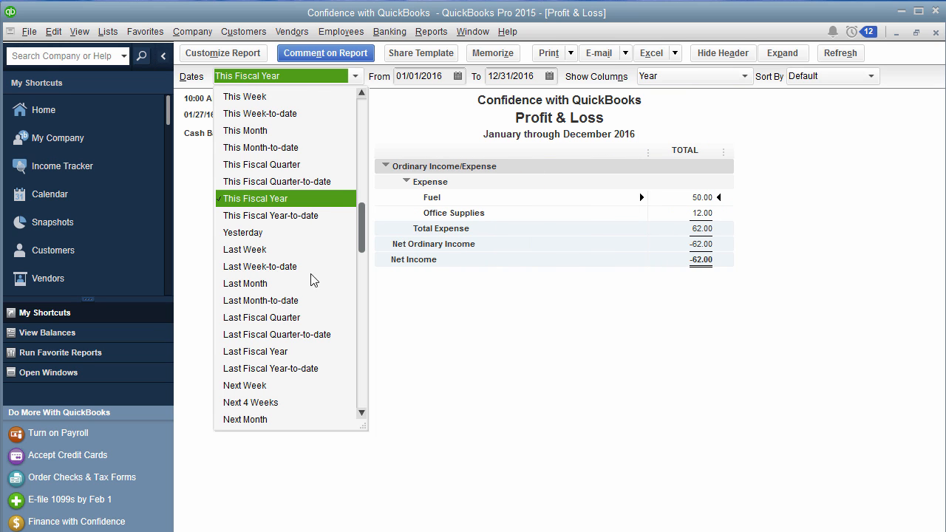
{"action": "left_click", "coordinate": [307, 353]}
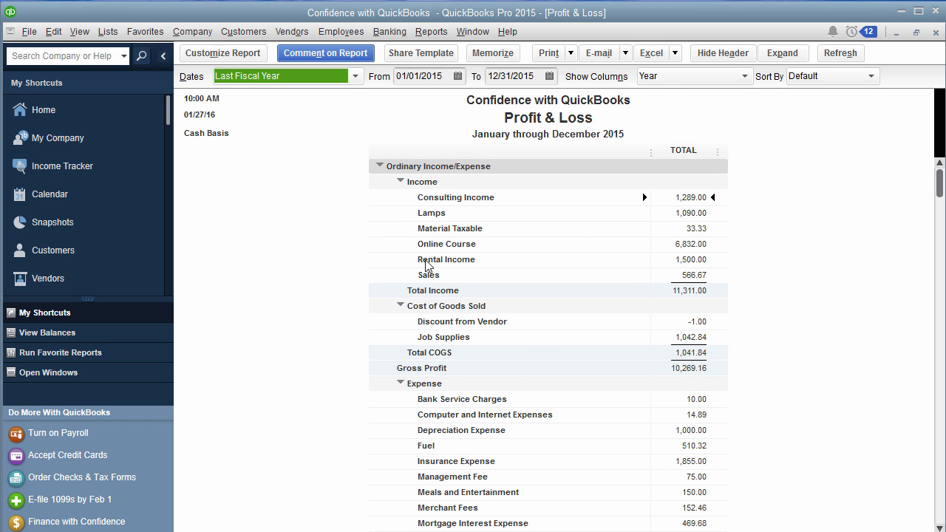
{"action": "scroll", "coordinate": [606, 341], "scroll_direction": "down", "scroll_amount": 4}
{"action": "scroll", "coordinate": [606, 340], "scroll_direction": "up", "scroll_amount": 4}
Open the Balance Sheet Standard report from the company and financial reports
{"action": "left_click", "coordinate": [431, 31]}
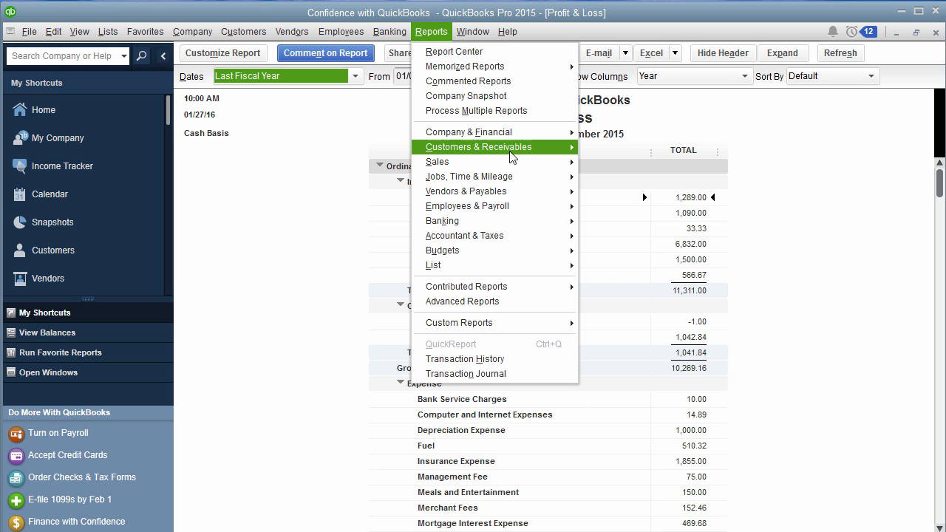
{"action": "mouse_move", "coordinate": [507, 132]}
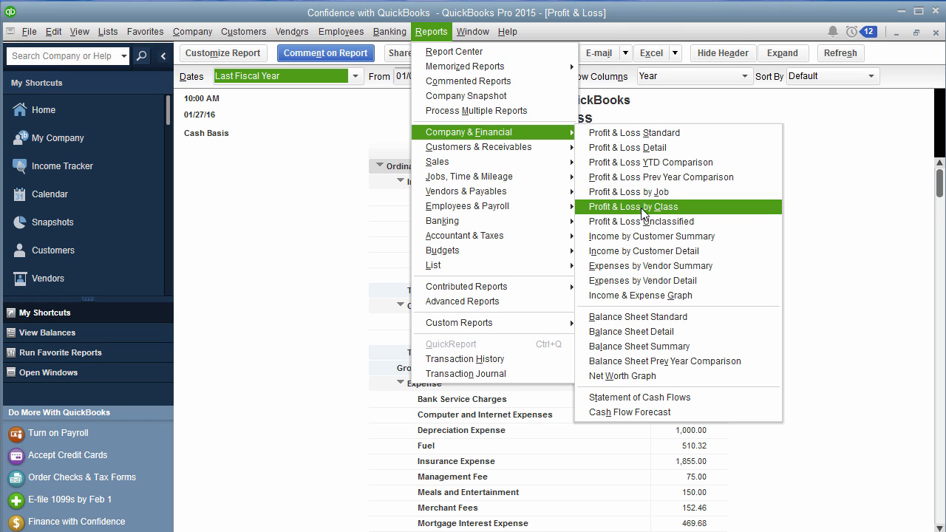
{"action": "left_click", "coordinate": [671, 317]}
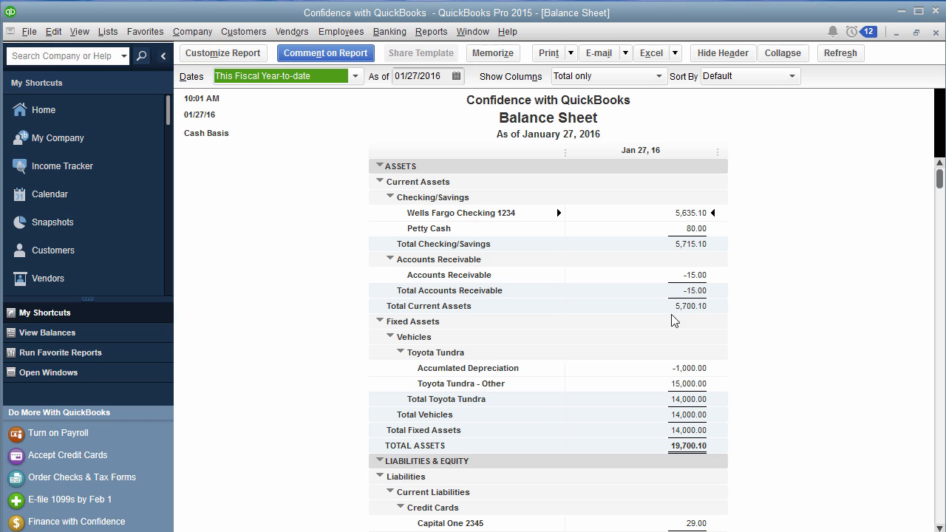
Set the Balance Sheet's as-of date to 12/31/2015
{"action": "left_click", "coordinate": [304, 79]}
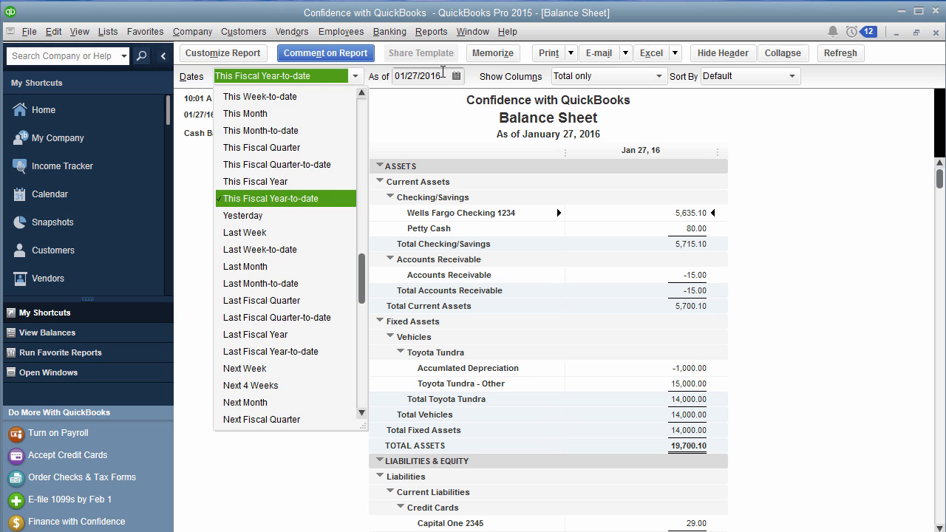
{"action": "left_click", "coordinate": [457, 76]}
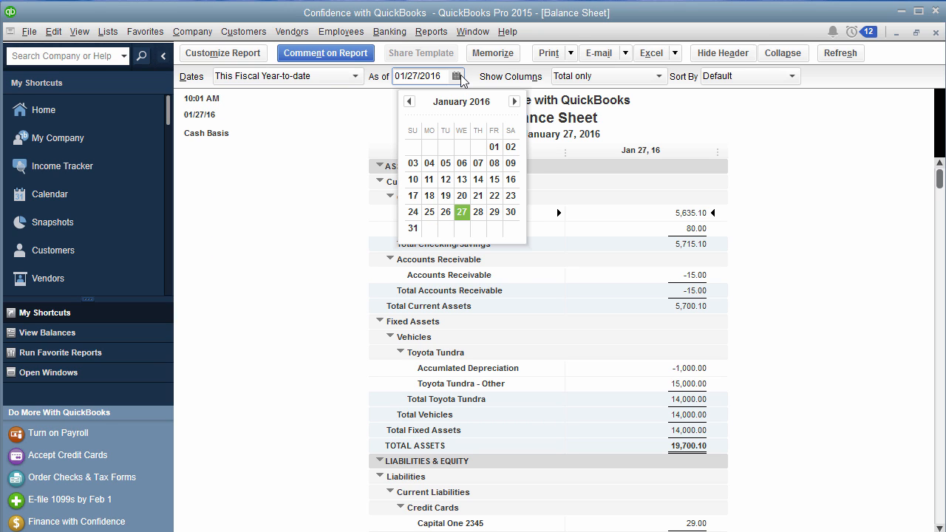
{"action": "left_click", "coordinate": [409, 101]}
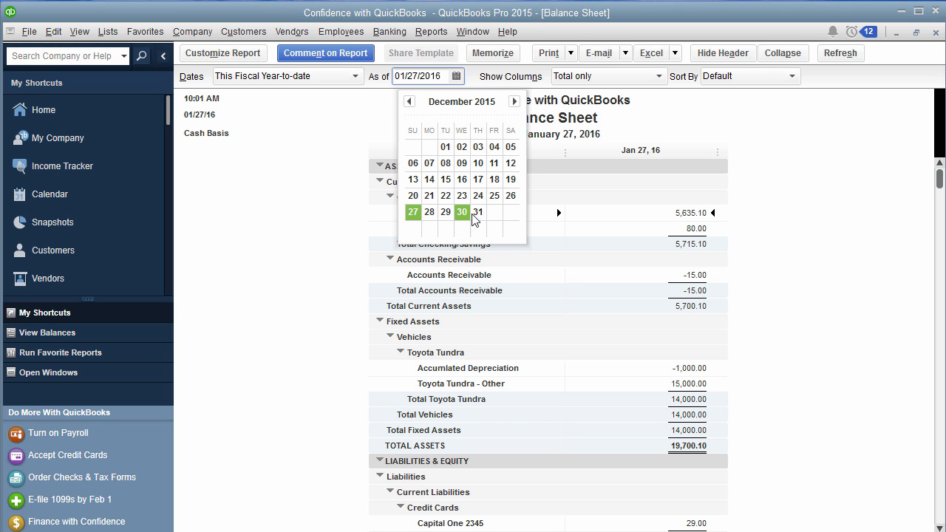
{"action": "left_click", "coordinate": [476, 213]}
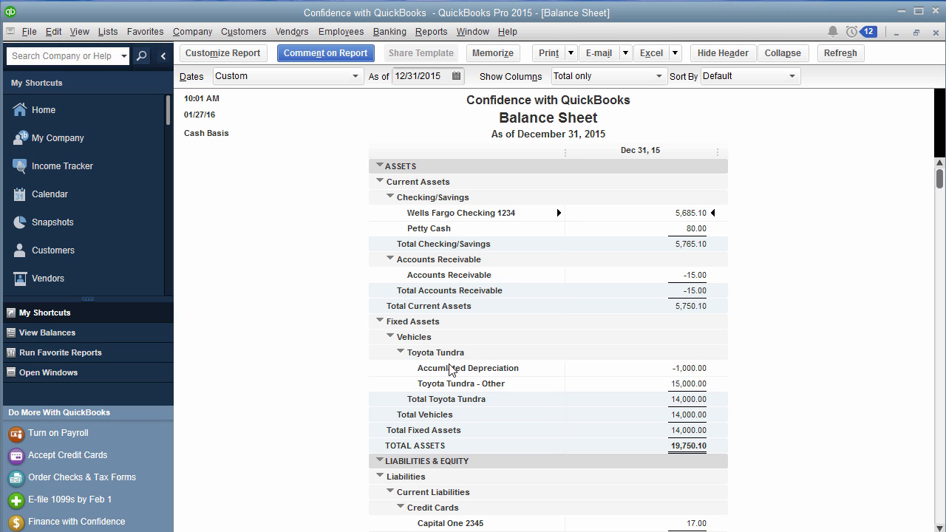
Review the Balance Sheet's assets, current and long-term liabilities, and equity accounts
{"action": "scroll", "coordinate": [458, 413], "scroll_direction": "down", "scroll_amount": 2}
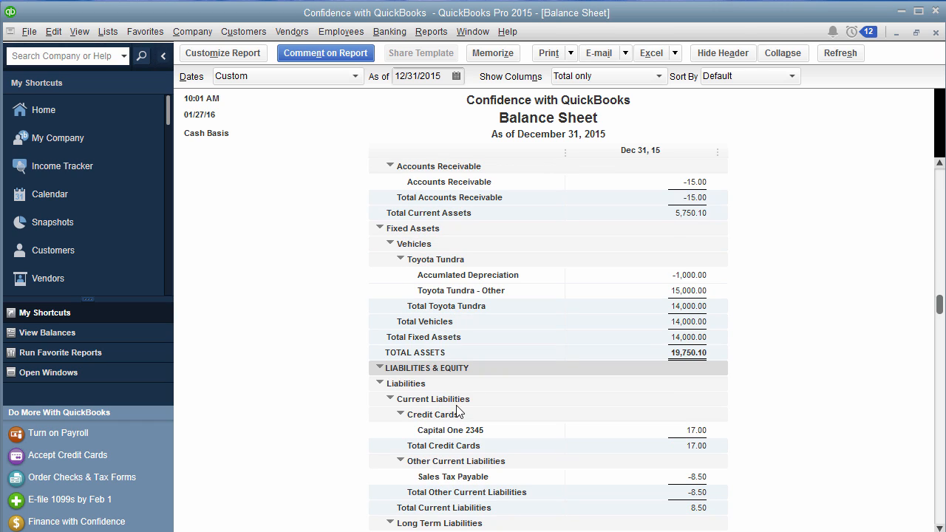
{"action": "scroll", "coordinate": [456, 392], "scroll_direction": "down", "scroll_amount": 1}
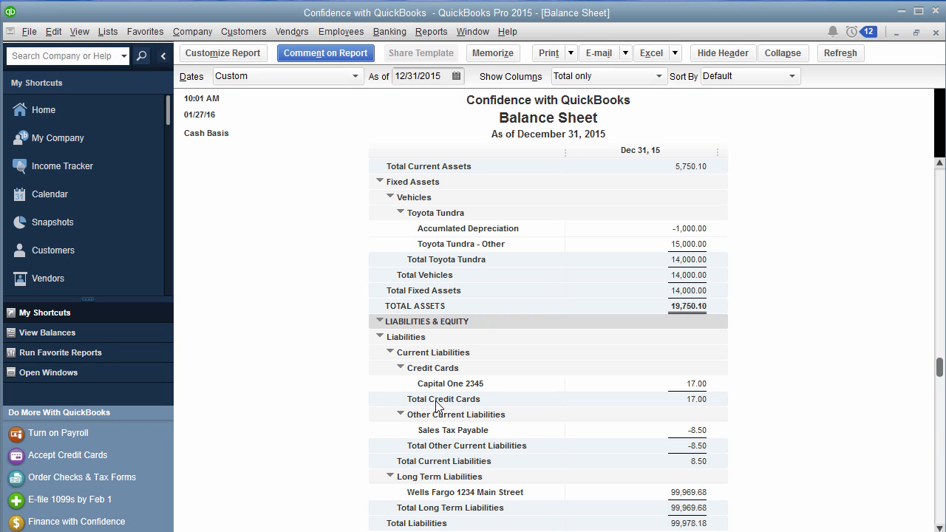
{"action": "scroll", "coordinate": [484, 473], "scroll_direction": "down", "scroll_amount": 1}
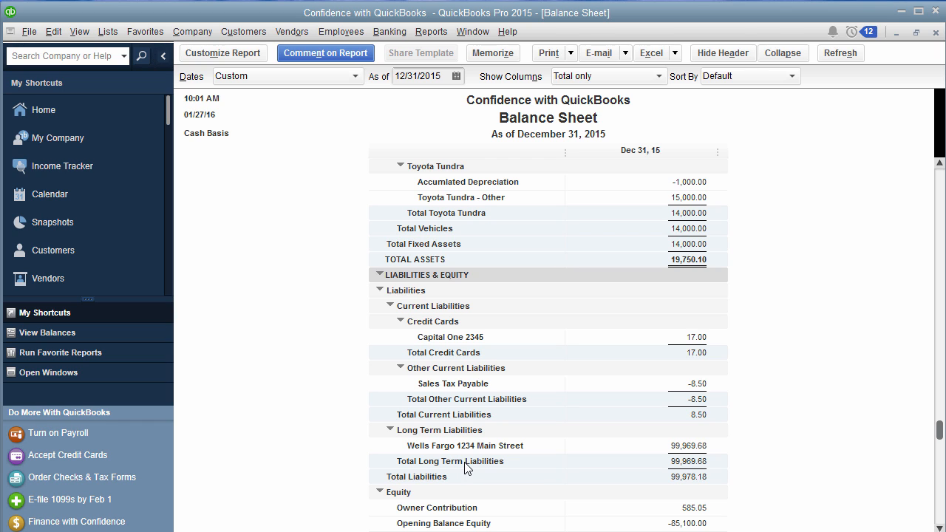
{"action": "scroll", "coordinate": [465, 467], "scroll_direction": "down", "scroll_amount": 1}
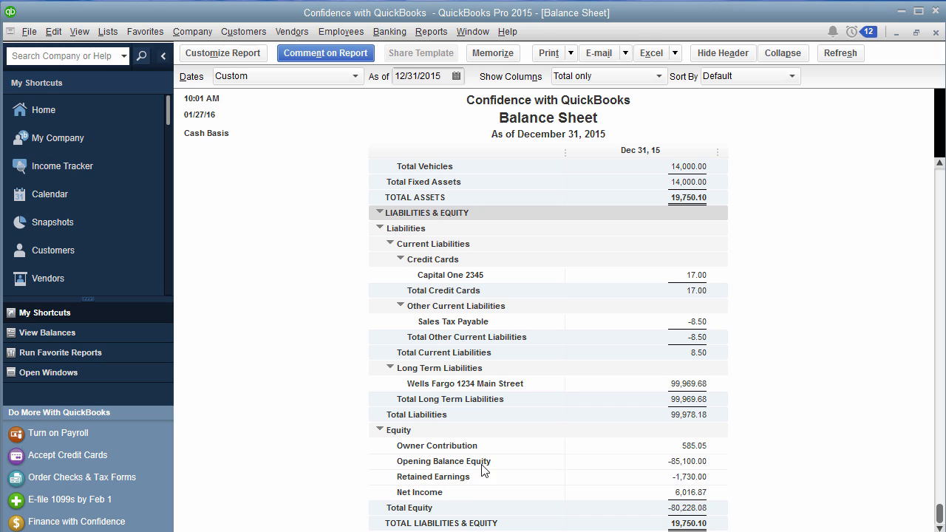
{"action": "scroll", "coordinate": [488, 489], "scroll_direction": "up", "scroll_amount": 1}
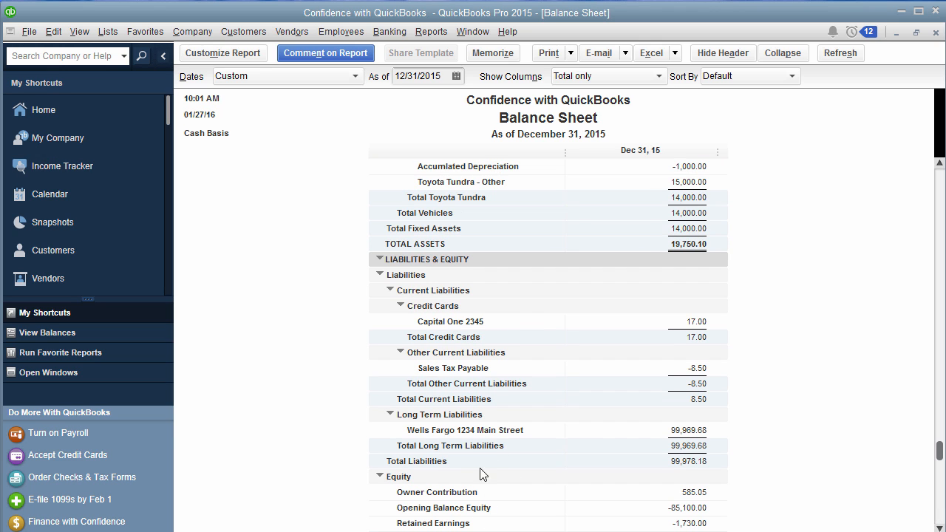
{"action": "scroll", "coordinate": [508, 481], "scroll_direction": "up", "scroll_amount": 3}
{"action": "scroll", "coordinate": [509, 480], "scroll_direction": "up", "scroll_amount": 2}
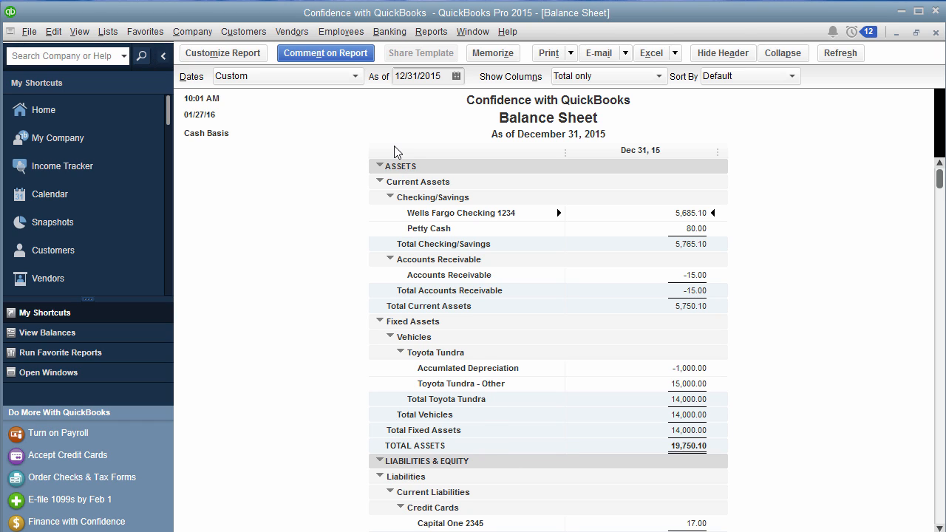
Compare total assets with total liabilities and equity on the Balance Sheet, including how net income figures in equity
{"action": "scroll", "coordinate": [399, 151], "scroll_direction": "down", "scroll_amount": 1}
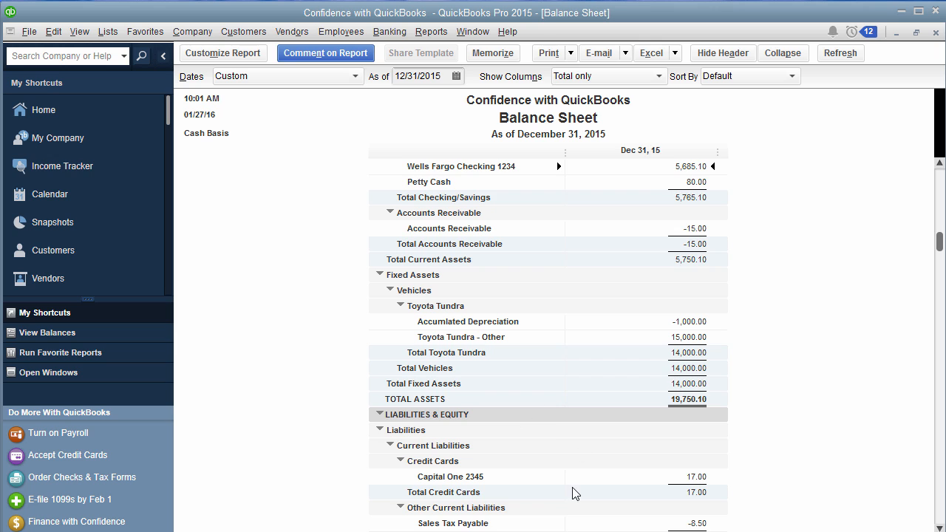
{"action": "scroll", "coordinate": [575, 494], "scroll_direction": "down", "scroll_amount": 4}
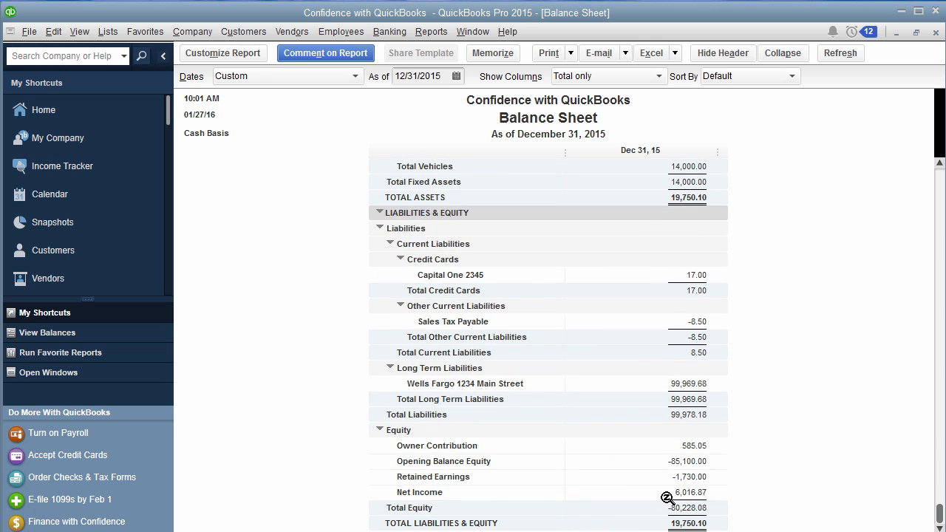
{"action": "scroll", "coordinate": [668, 498], "scroll_direction": "up", "scroll_amount": 1}
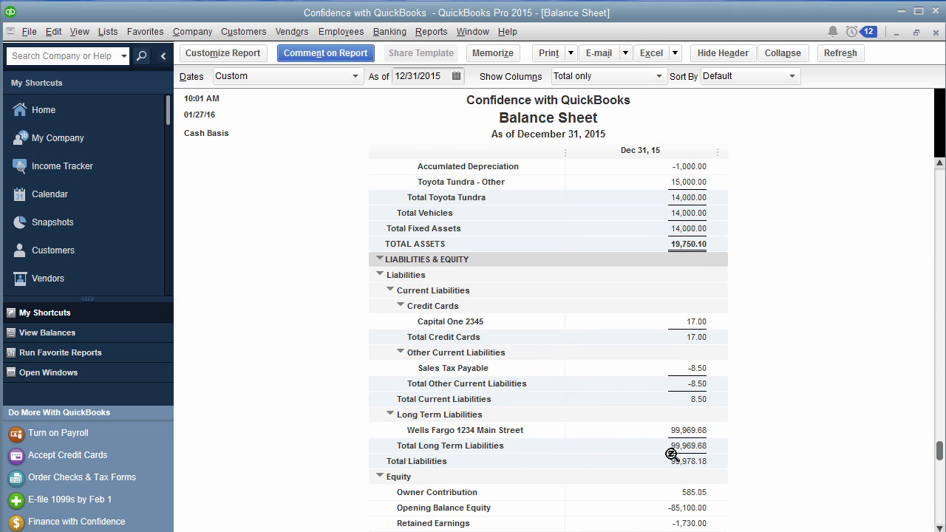
{"action": "scroll", "coordinate": [526, 384], "scroll_direction": "down", "scroll_amount": 1}
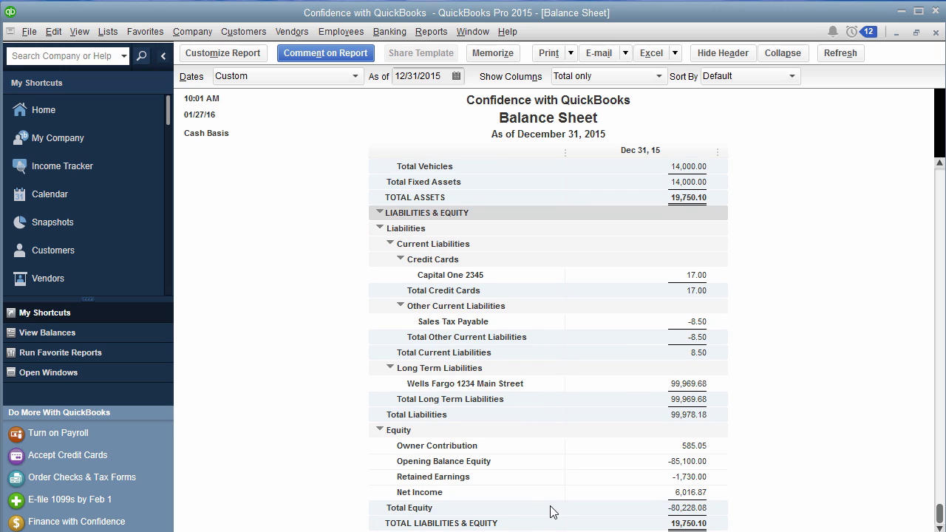
{"action": "scroll", "coordinate": [554, 510], "scroll_direction": "up", "scroll_amount": 5}
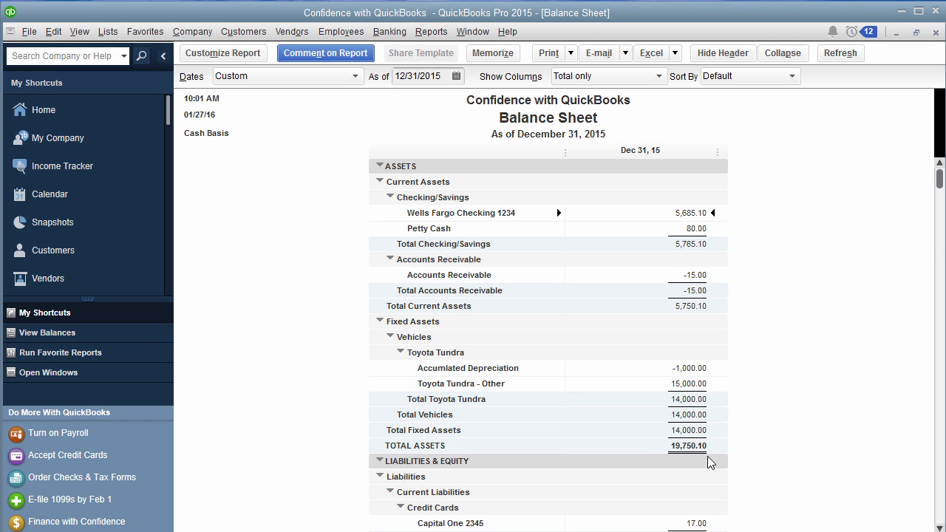
{"action": "scroll", "coordinate": [708, 456], "scroll_direction": "down", "scroll_amount": 3}
{"action": "scroll", "coordinate": [707, 419], "scroll_direction": "down", "scroll_amount": 2}
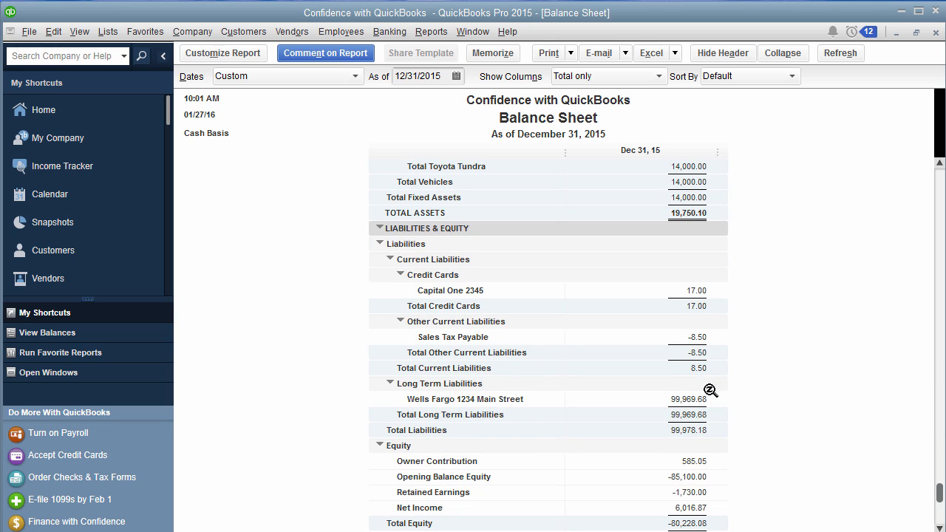
{"action": "scroll", "coordinate": [729, 471], "scroll_direction": "down", "scroll_amount": 1}
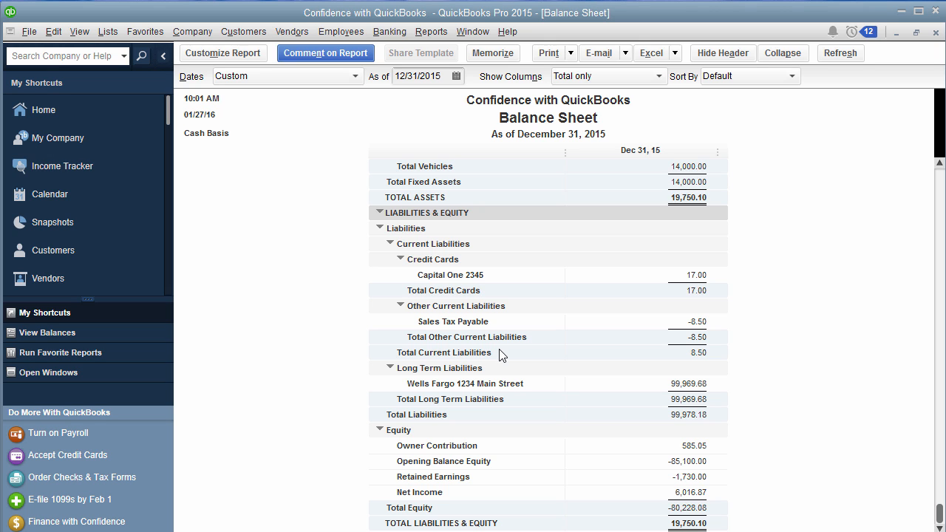
{"action": "scroll", "coordinate": [499, 356], "scroll_direction": "up", "scroll_amount": 5}
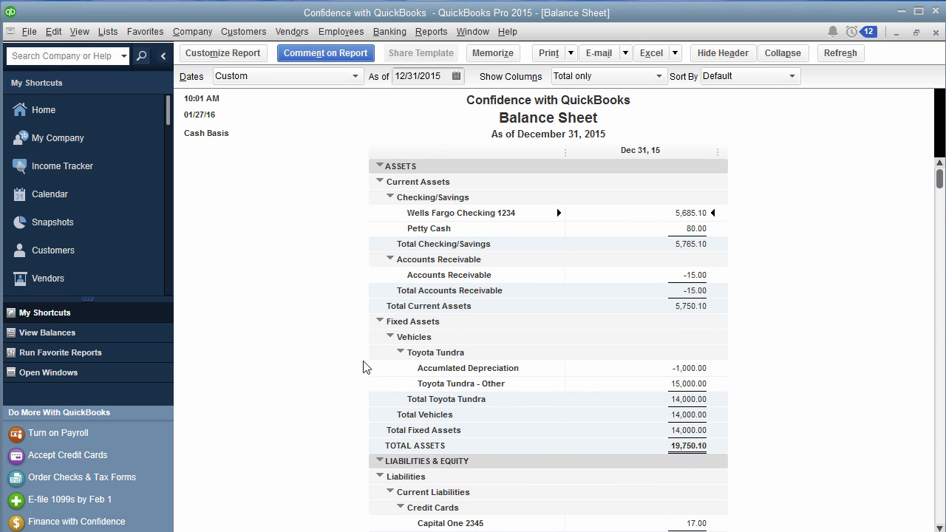
{"action": "scroll", "coordinate": [671, 322], "scroll_direction": "down", "scroll_amount": 3}
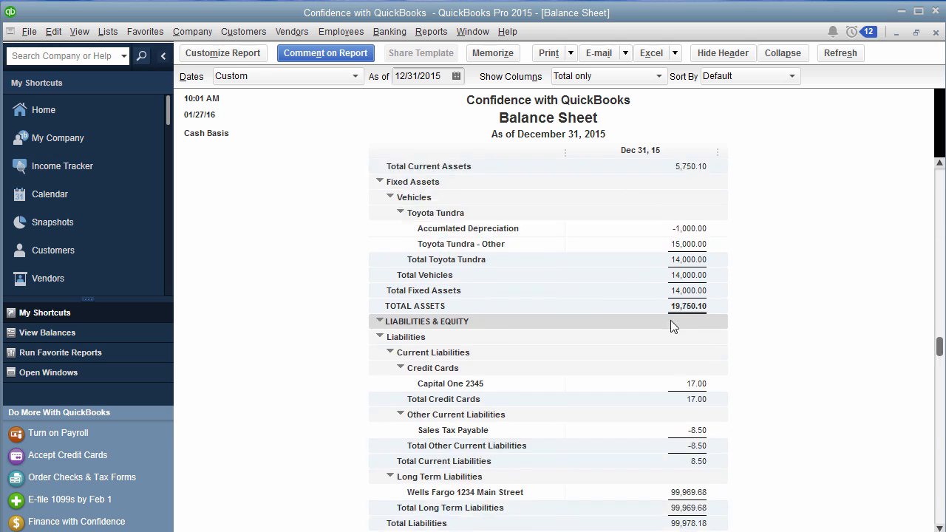
Review the Balance Sheet's liabilities and equity against its assets
{"action": "scroll", "coordinate": [671, 320], "scroll_direction": "down", "scroll_amount": 2}
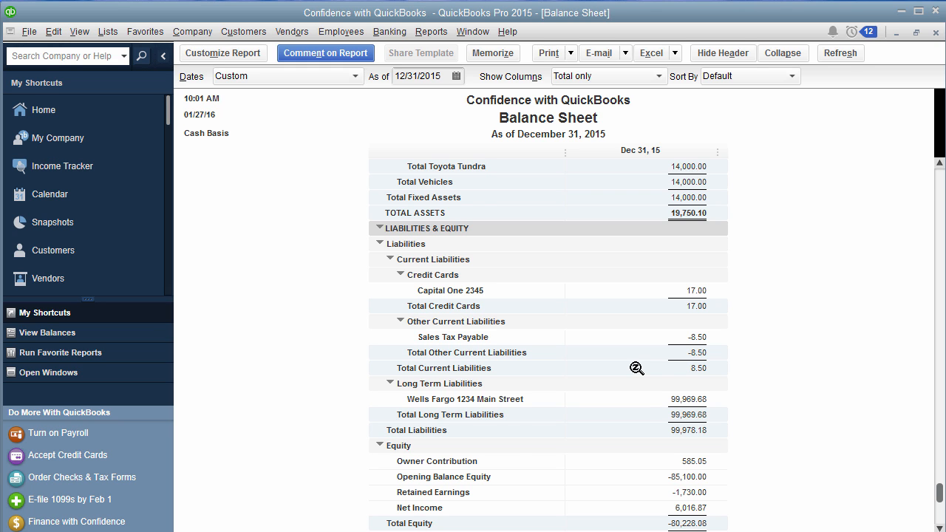
{"action": "scroll", "coordinate": [637, 368], "scroll_direction": "up", "scroll_amount": 5}
{"action": "scroll", "coordinate": [650, 280], "scroll_direction": "down", "scroll_amount": 5}
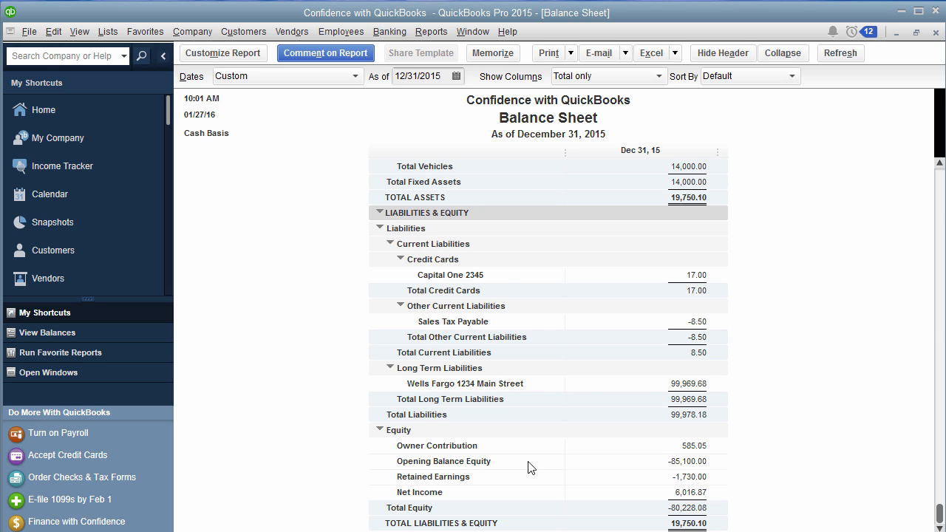
{"action": "scroll", "coordinate": [527, 462], "scroll_direction": "up", "scroll_amount": 5}
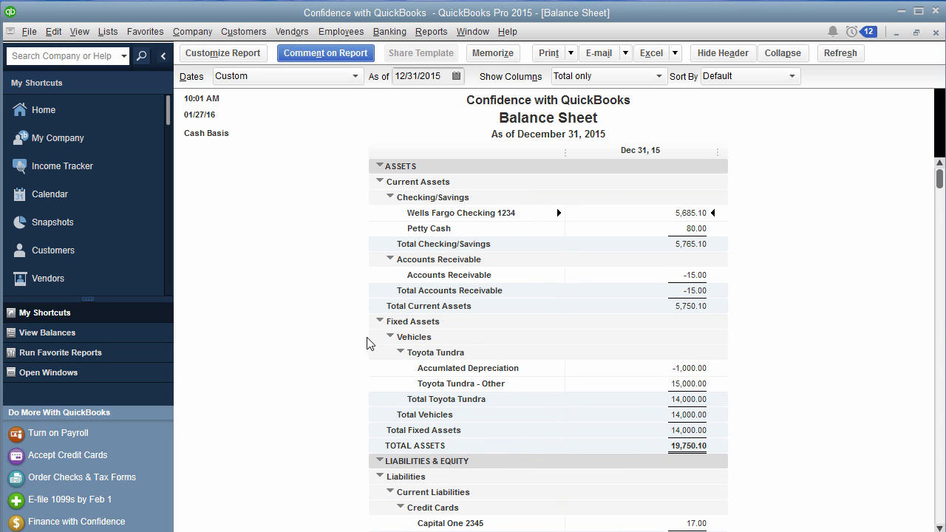
Open the Statement of Cash Flows from the company and financial reports and set its date range to Last Fiscal Year
{"action": "left_click", "coordinate": [429, 32]}
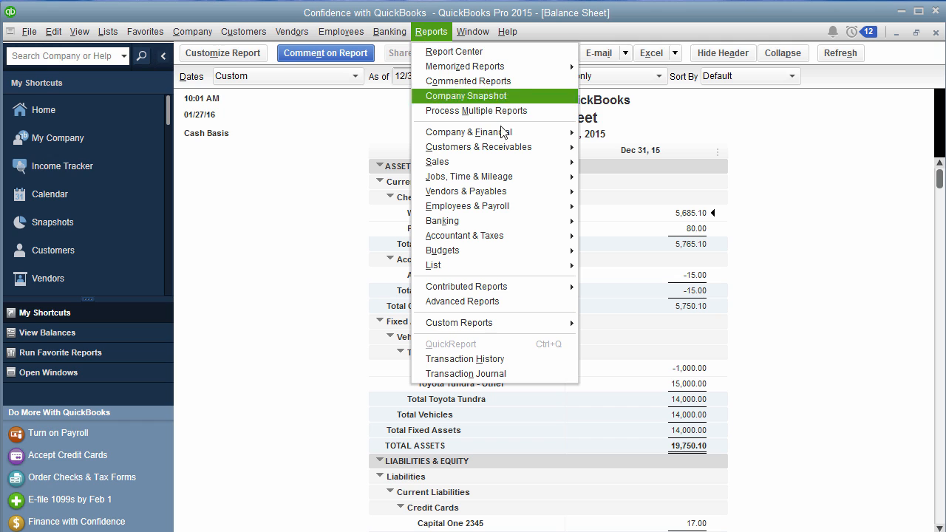
{"action": "mouse_move", "coordinate": [536, 138]}
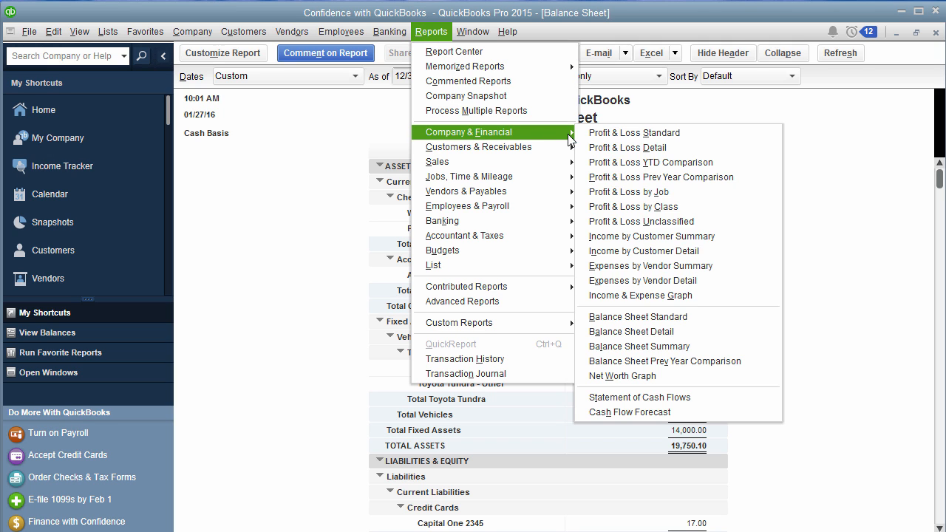
{"action": "left_click", "coordinate": [692, 409]}
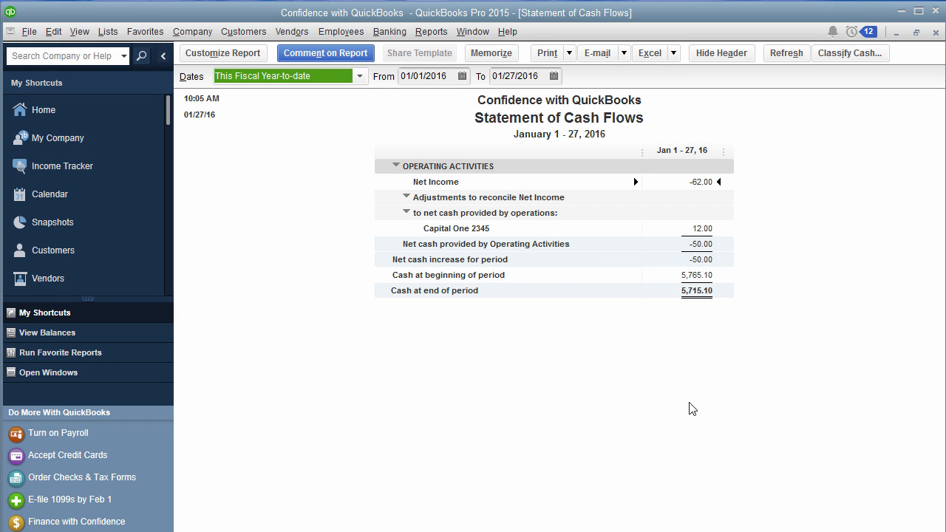
{"action": "left_click", "coordinate": [358, 77]}
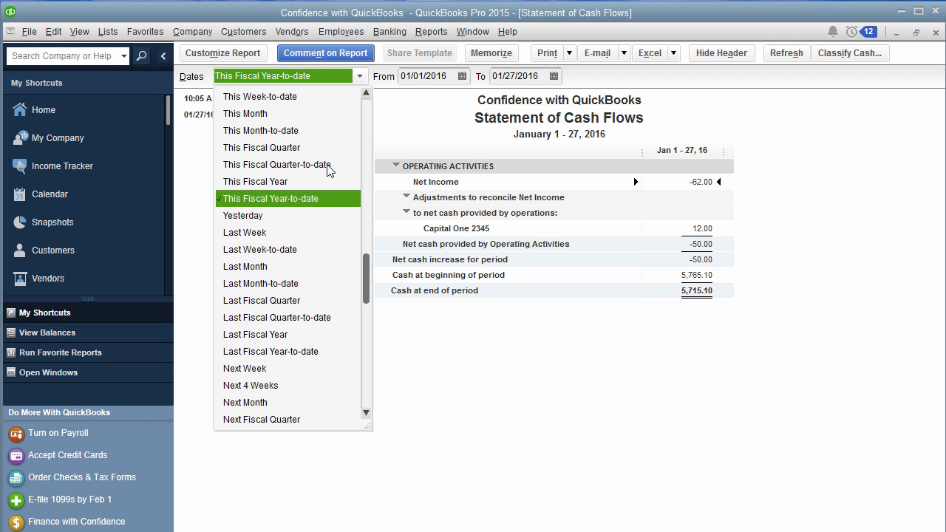
{"action": "left_click", "coordinate": [284, 336]}
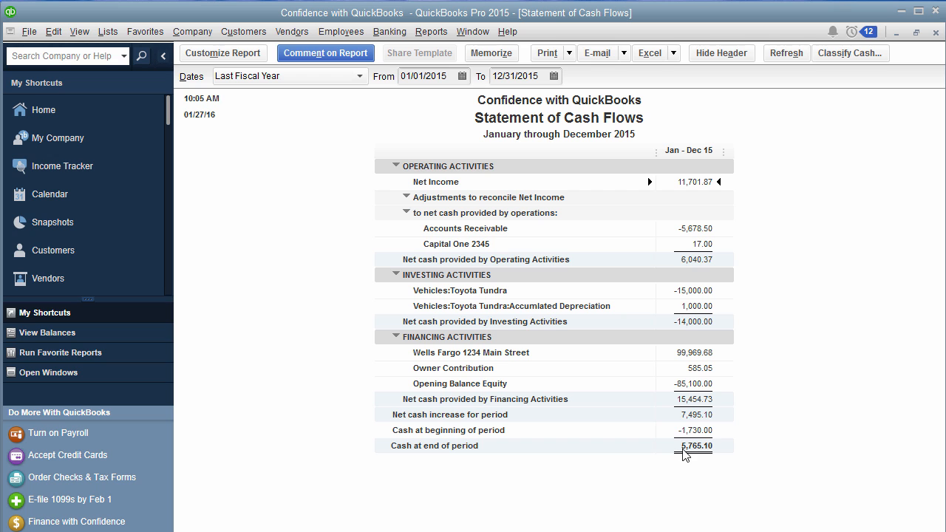
Open the Profit & Loss report and set its date range to Last Fiscal Year
{"action": "left_click", "coordinate": [432, 32]}
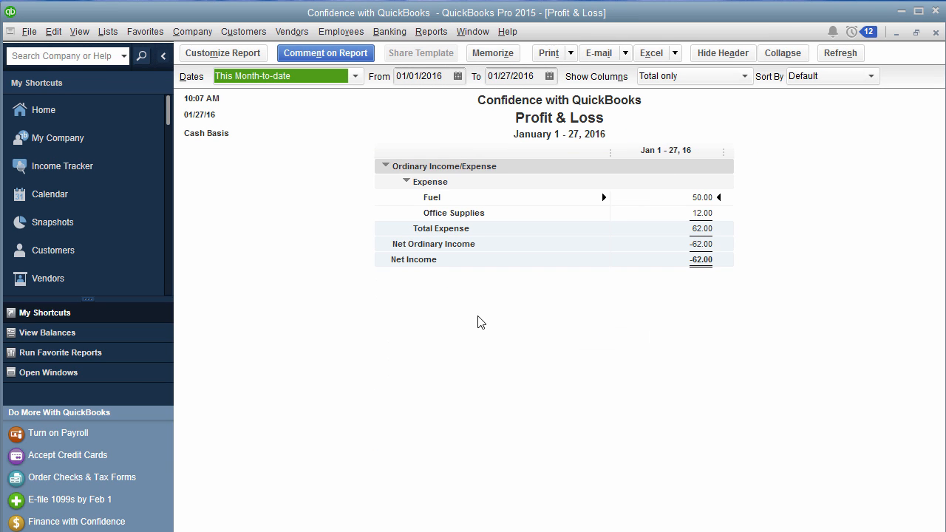
{"action": "left_click", "coordinate": [353, 77]}
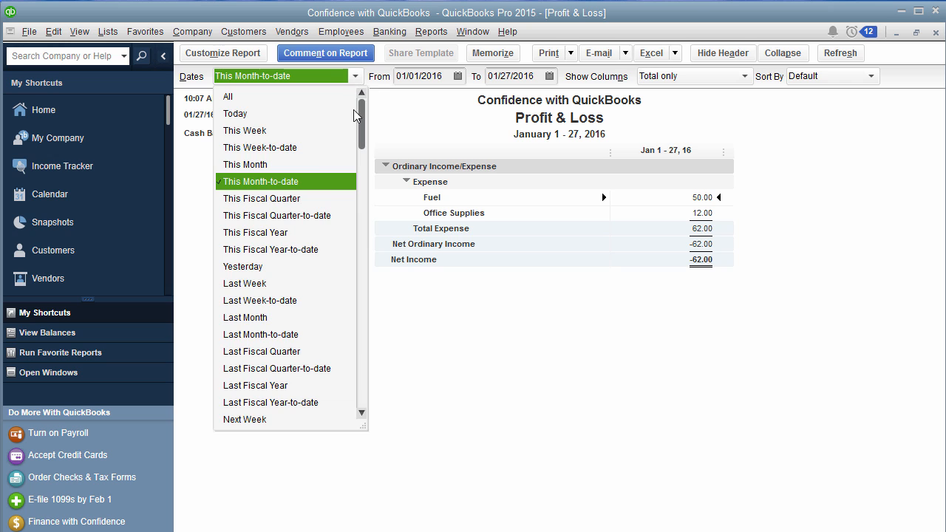
{"action": "left_click", "coordinate": [311, 386]}
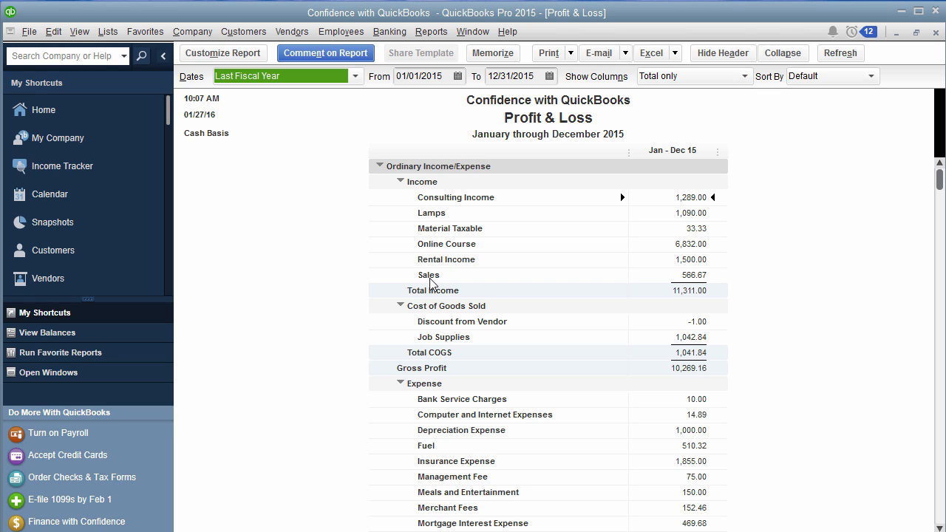
Examine the account types offered for a new account in the Chart of Accounts, including Income, without creating one
{"action": "left_click", "coordinate": [108, 32]}
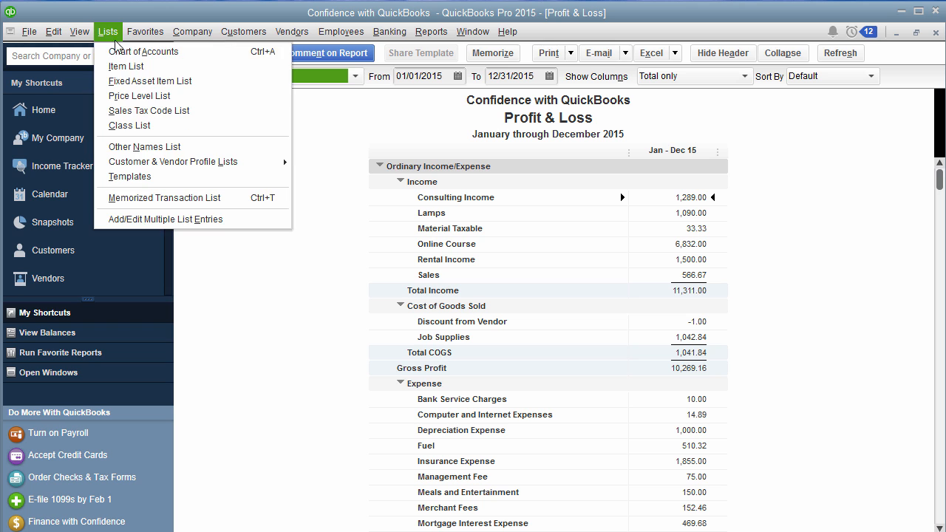
{"action": "left_click", "coordinate": [119, 55]}
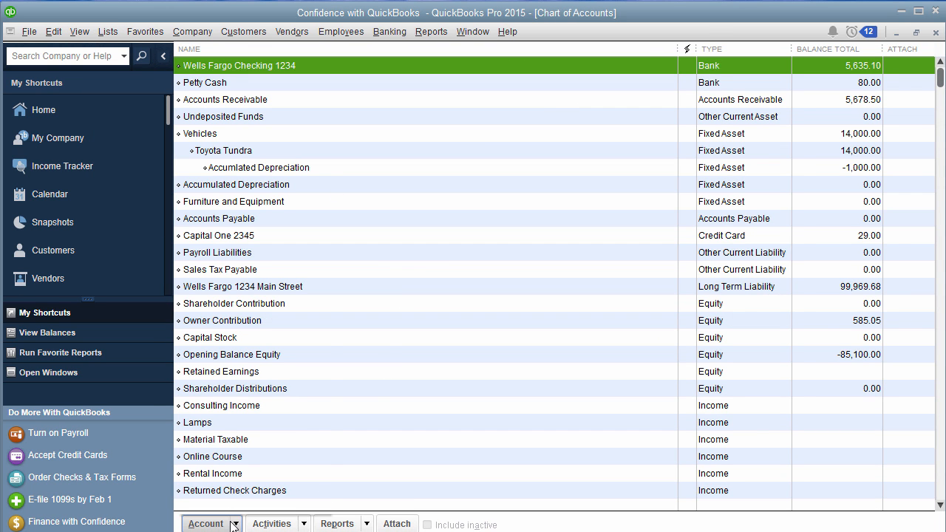
{"action": "left_click", "coordinate": [235, 524]}
{"action": "left_click", "coordinate": [233, 306]}
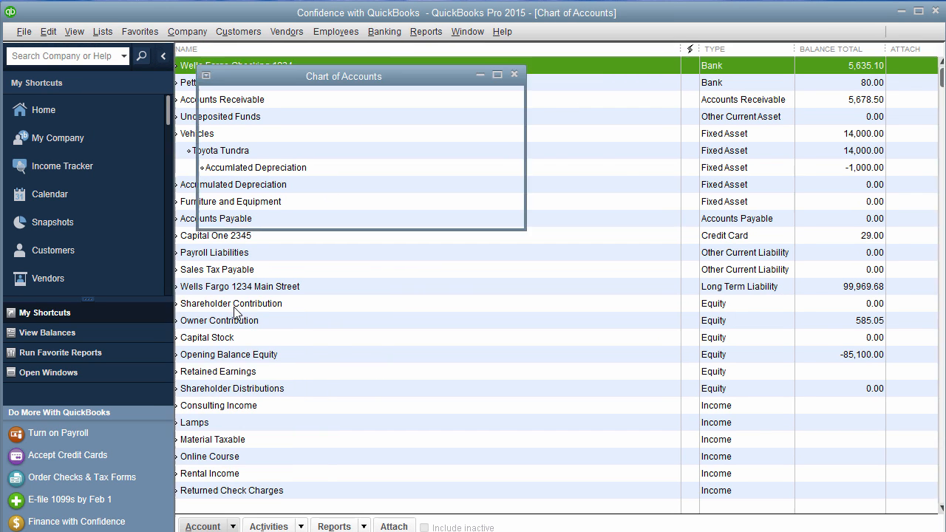
{"action": "left_click", "coordinate": [246, 114]}
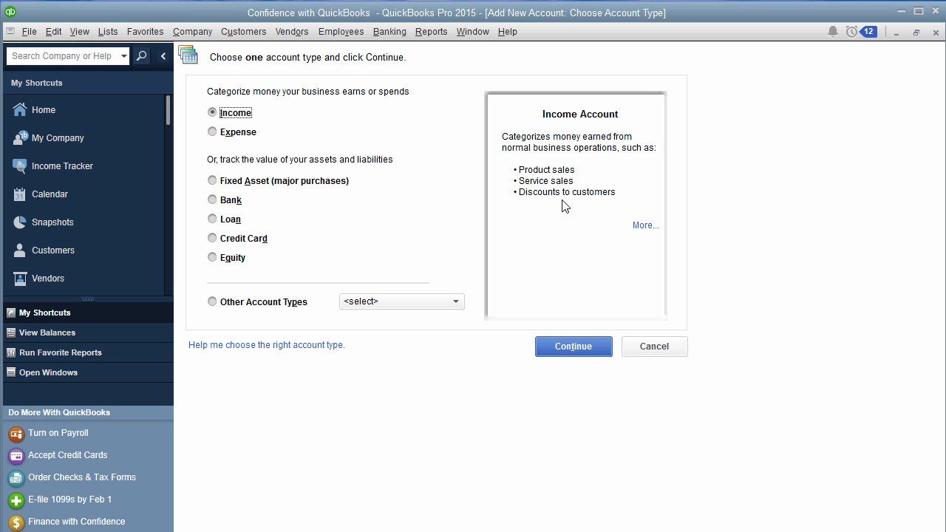
{"action": "left_click", "coordinate": [652, 347]}
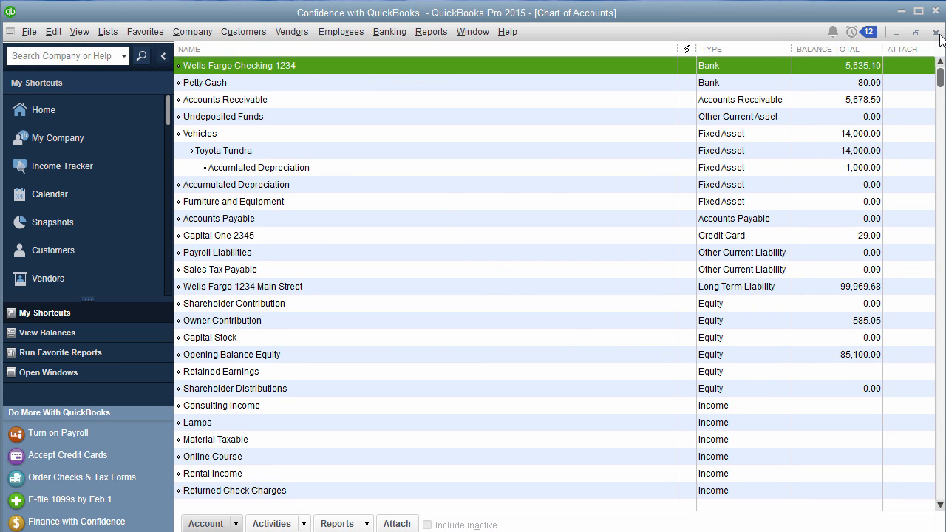
Close the Chart of Accounts and review the Profit & Loss report's cost of goods sold and expense accounts
{"action": "left_click", "coordinate": [936, 32]}
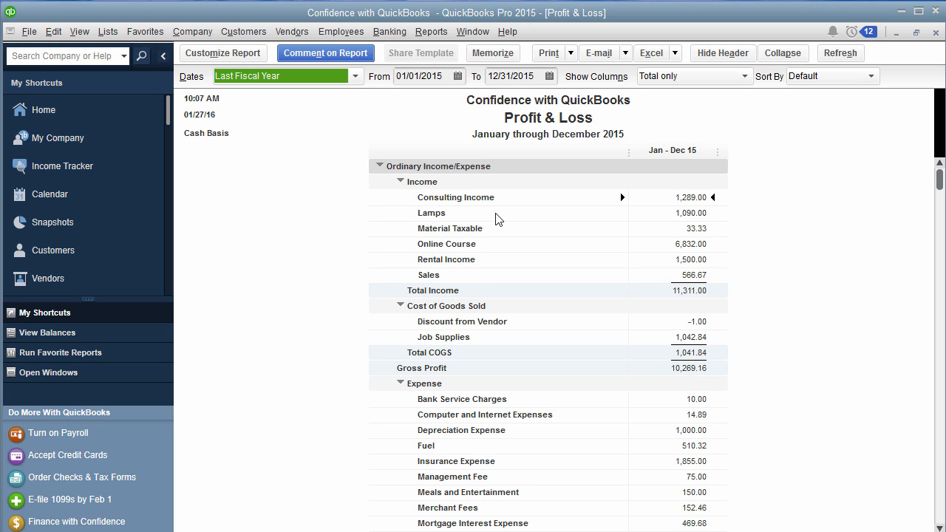
{"action": "scroll", "coordinate": [497, 360], "scroll_direction": "down", "scroll_amount": 2}
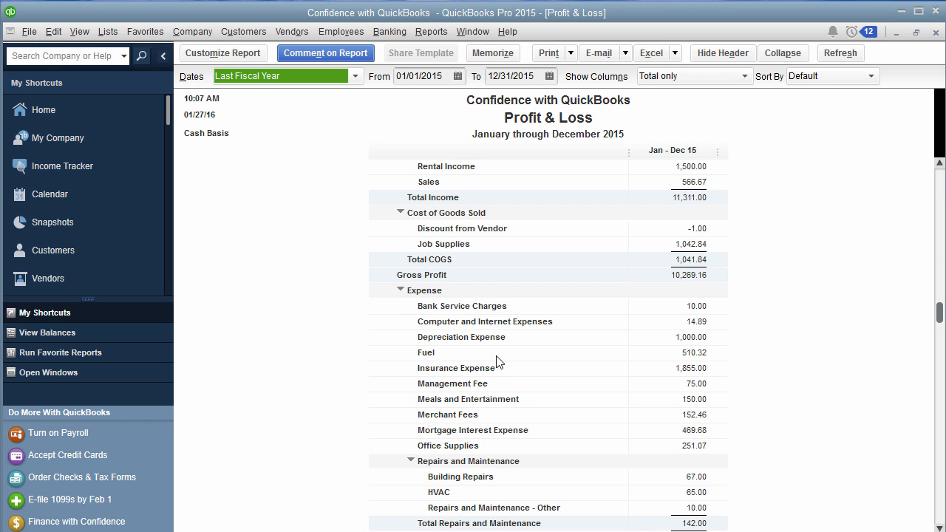
{"action": "scroll", "coordinate": [491, 381], "scroll_direction": "down", "scroll_amount": 2}
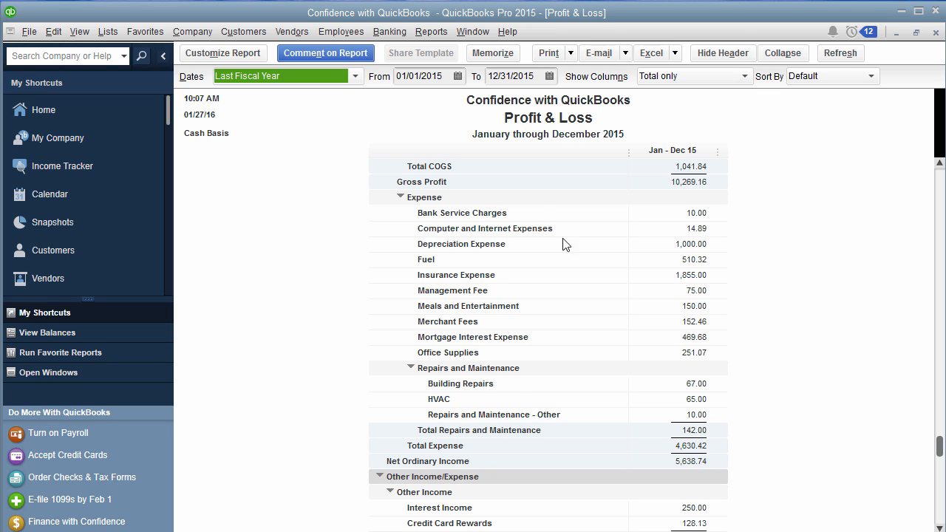
Open the A/R Aging Summary from the customers and receivables reports
{"action": "left_click", "coordinate": [423, 29]}
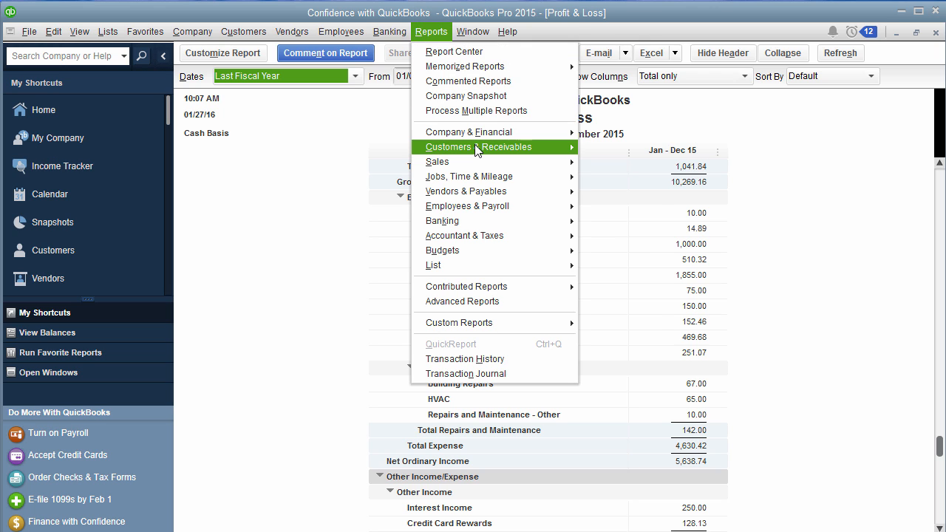
{"action": "mouse_move", "coordinate": [474, 145]}
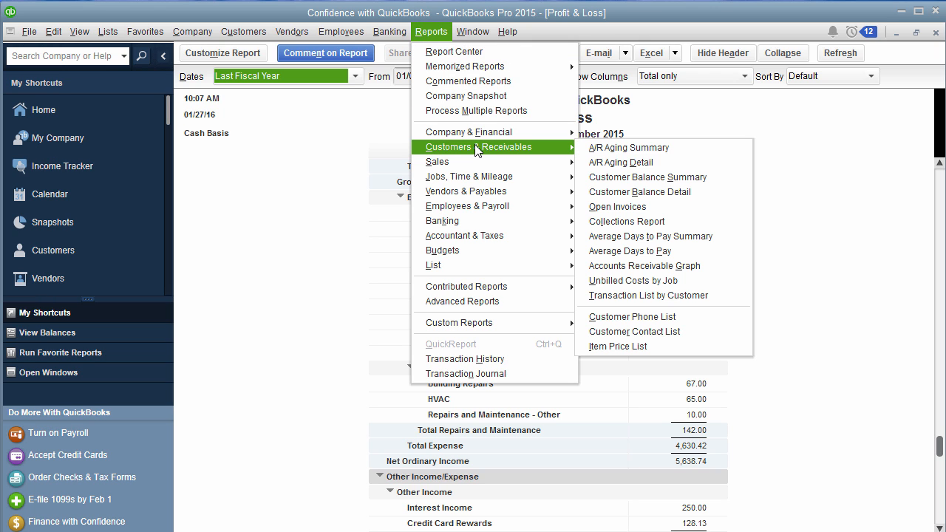
{"action": "left_click", "coordinate": [625, 148]}
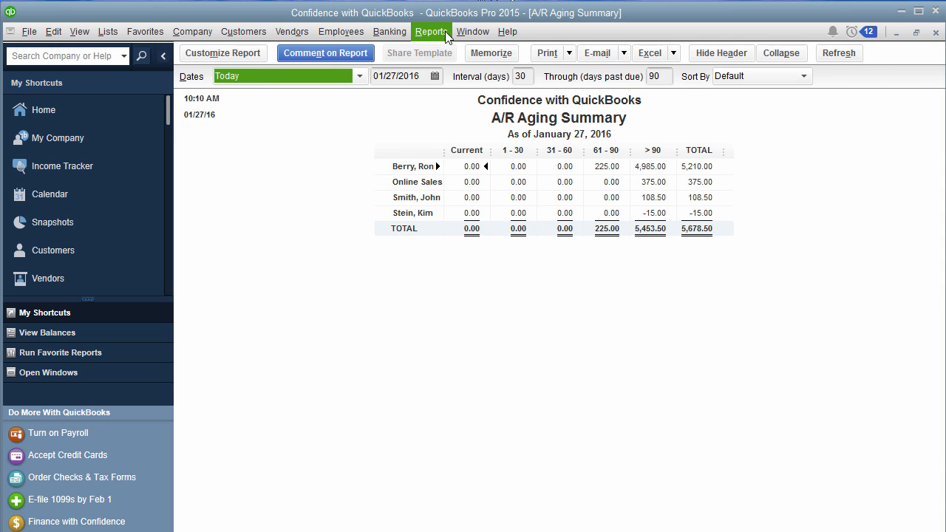
{"action": "left_click", "coordinate": [445, 31]}
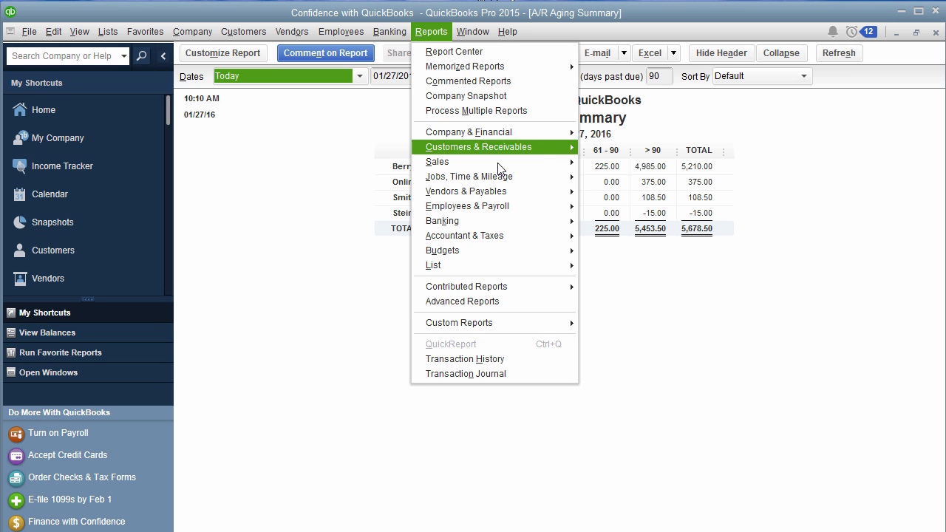
{"action": "mouse_move", "coordinate": [504, 154]}
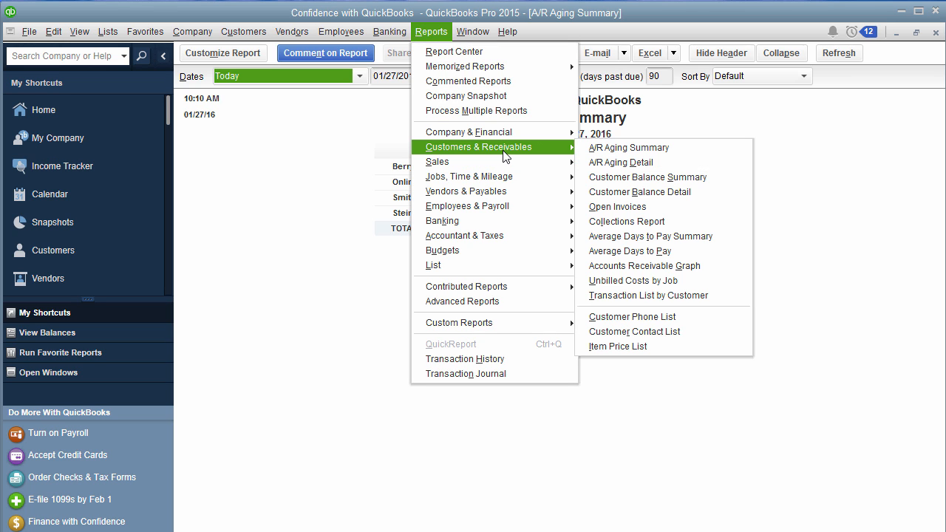
{"action": "left_click", "coordinate": [646, 149]}
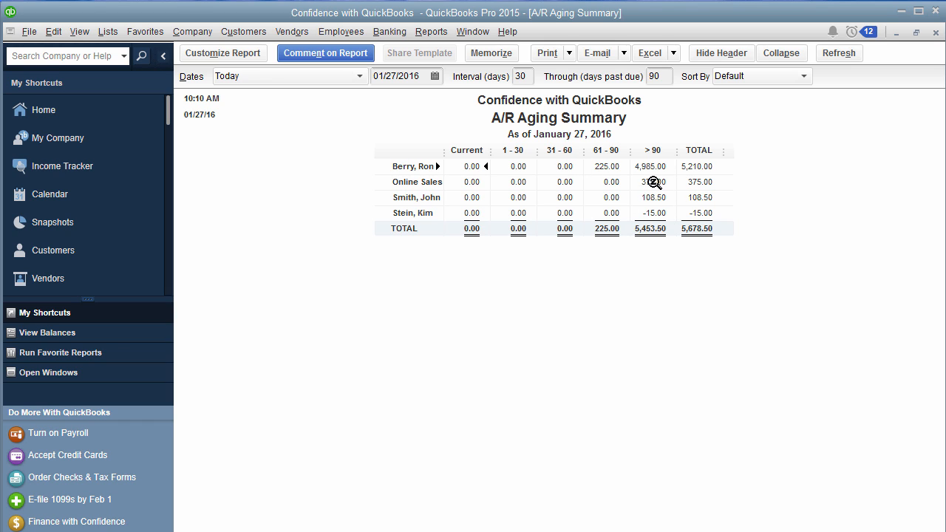
Open the Report Center to its standard Company & Financial reports
{"action": "left_click", "coordinate": [431, 31]}
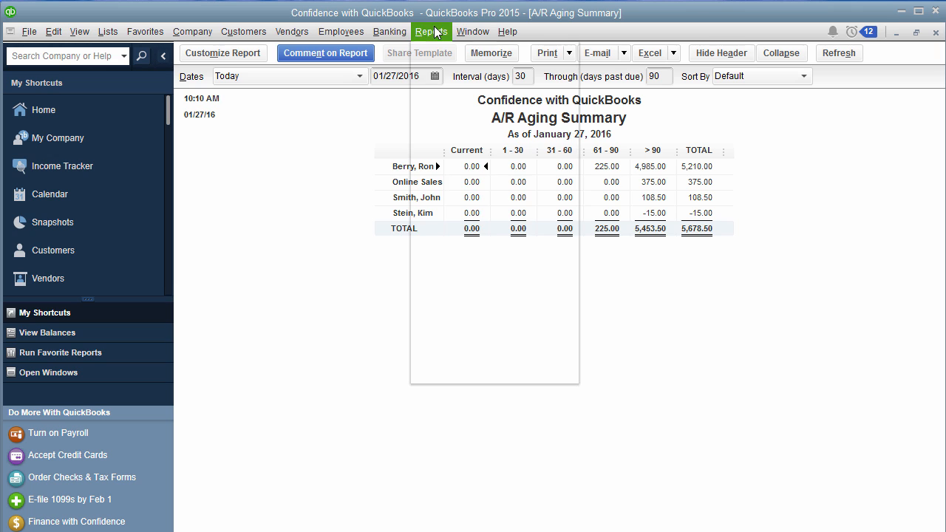
{"action": "mouse_move", "coordinate": [527, 151]}
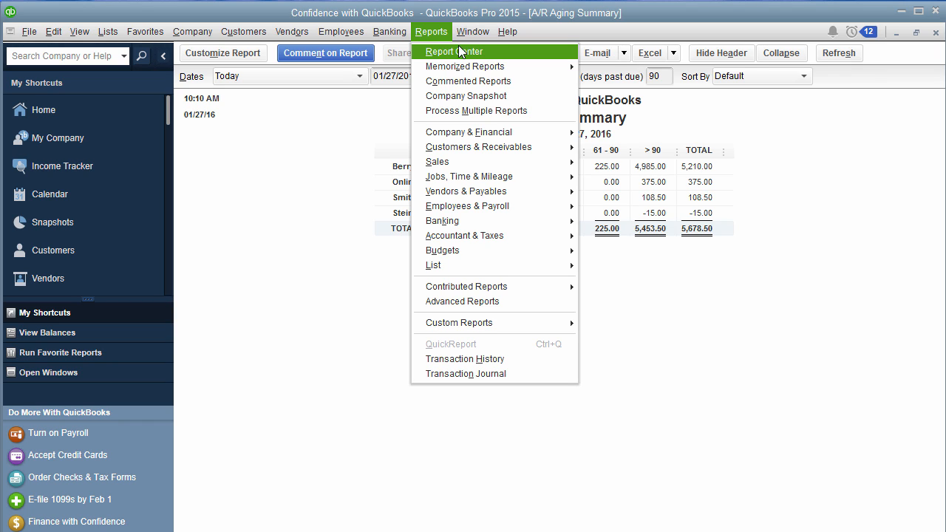
{"action": "left_click", "coordinate": [436, 53]}
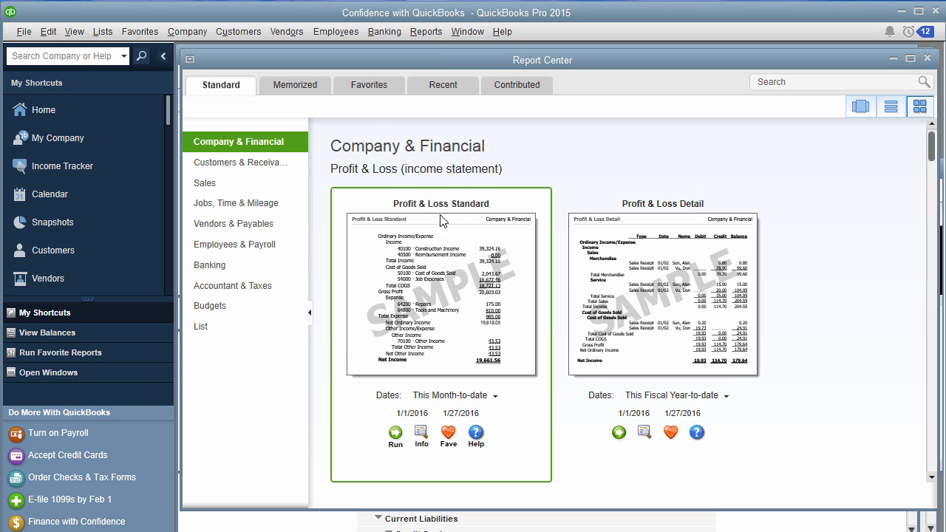
{"action": "left_click", "coordinate": [426, 31]}
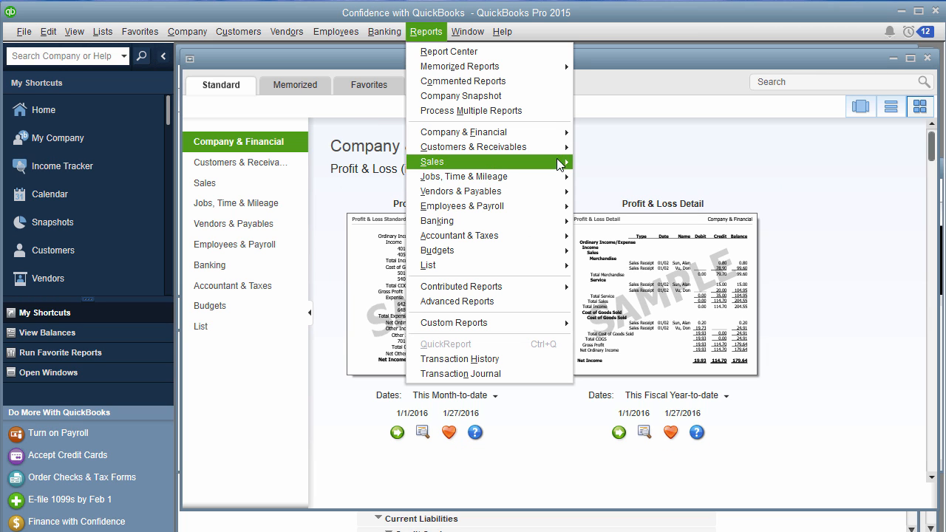
{"action": "left_click", "coordinate": [374, 136]}
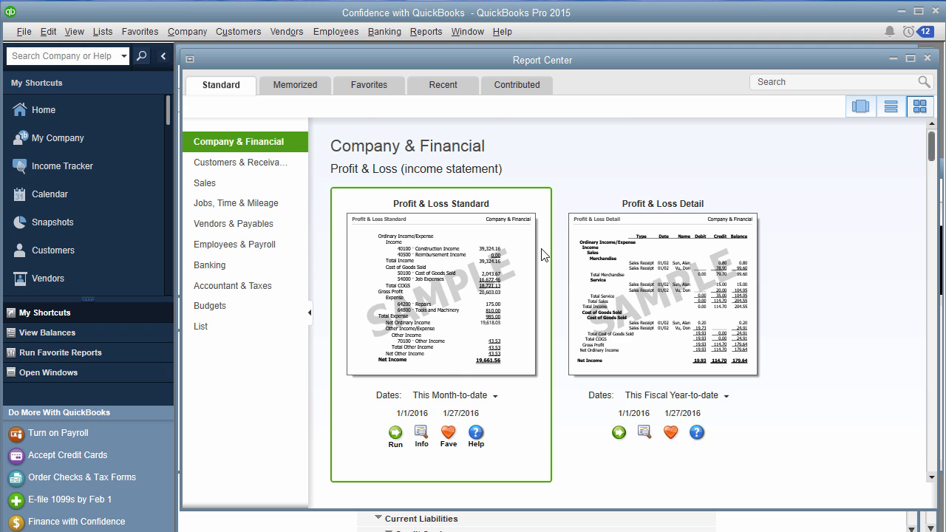
Browse the sample Profit & Loss reports in the Report Center's grid view
{"action": "scroll", "coordinate": [541, 255], "scroll_direction": "down", "scroll_amount": 6}
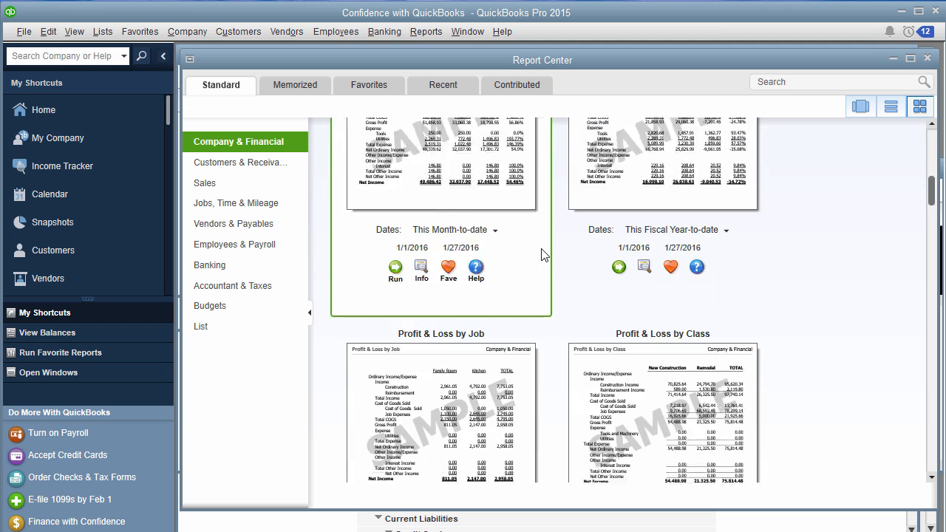
{"action": "scroll", "coordinate": [541, 255], "scroll_direction": "down", "scroll_amount": 1}
{"action": "scroll", "coordinate": [541, 255], "scroll_direction": "up", "scroll_amount": 7}
Try the Report Center's list view, return to the carousel view, and browse to Profit & Loss Prev Year Comparison
{"action": "left_click", "coordinate": [861, 107]}
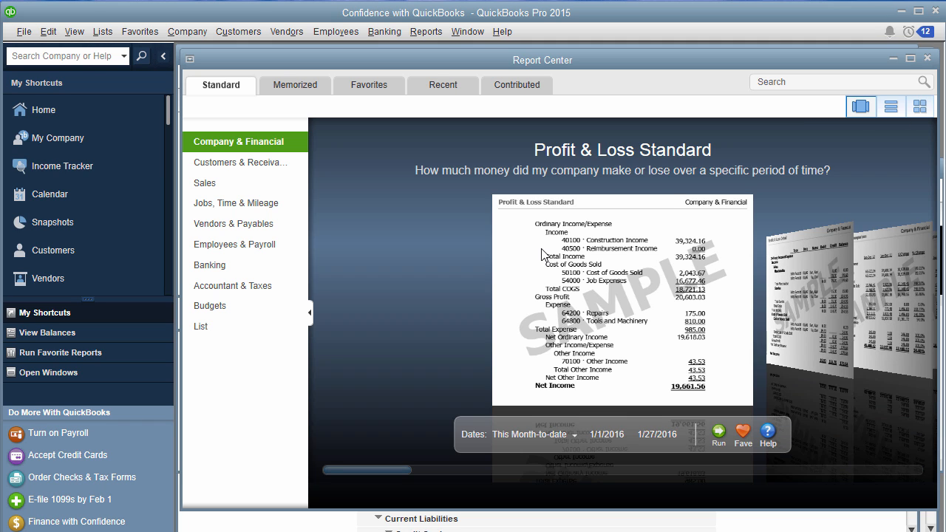
{"action": "left_click", "coordinate": [891, 107]}
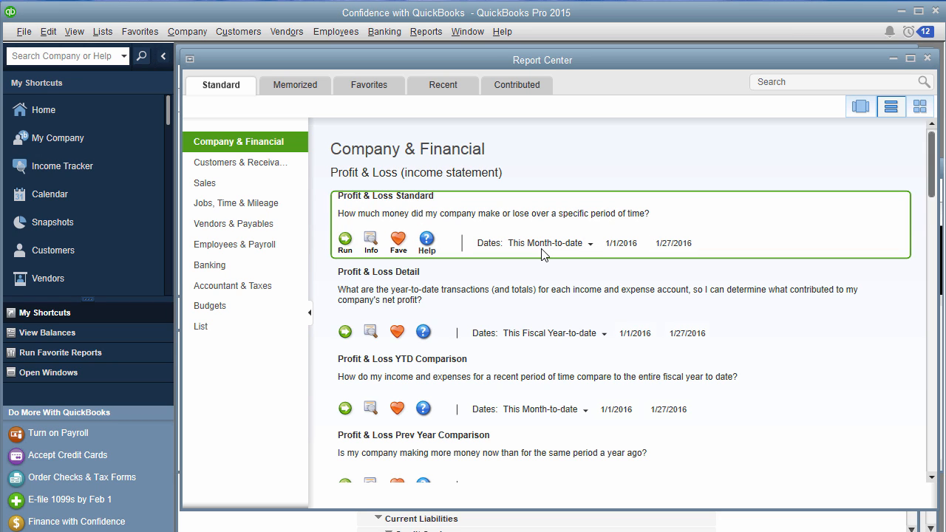
{"action": "left_click", "coordinate": [919, 107]}
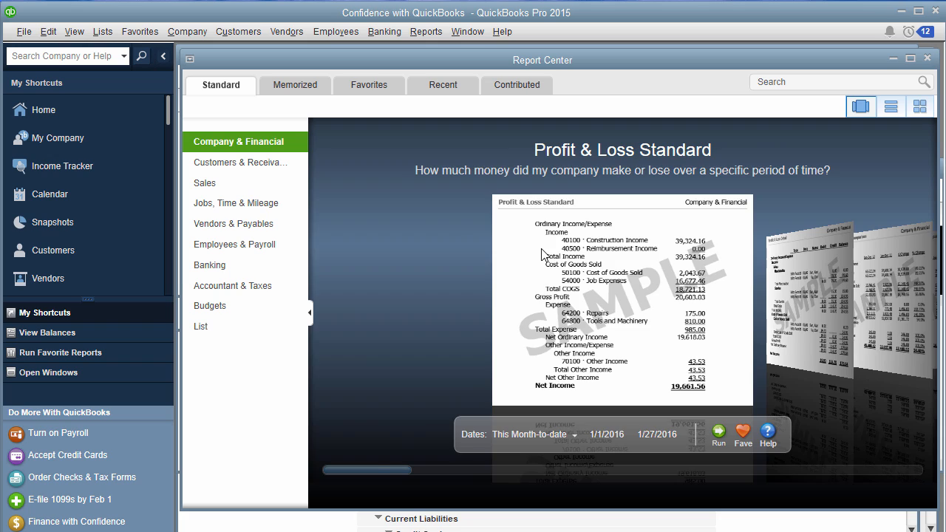
{"action": "scroll", "coordinate": [543, 255], "scroll_direction": "down", "scroll_amount": 2}
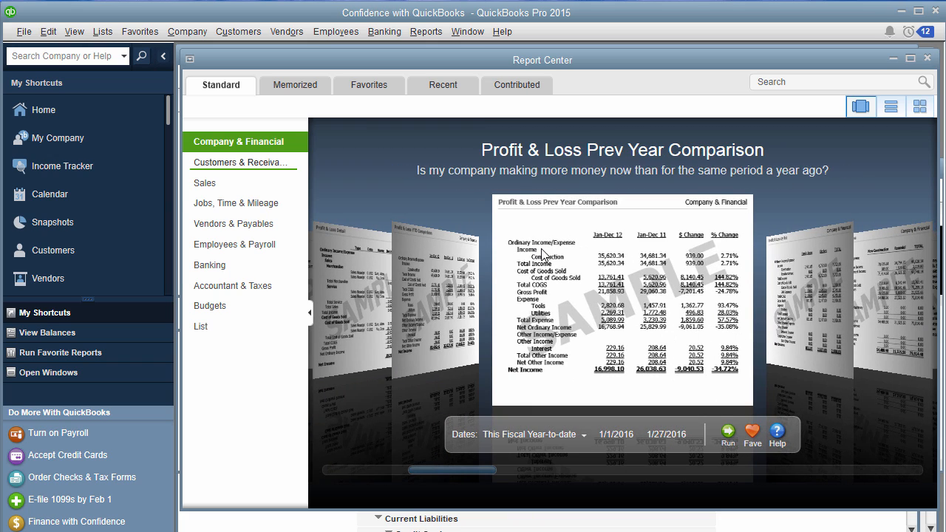
Browse the Report Center's Customers & Receivables, Sales and memorized report samples, and return to the standard reports
{"action": "left_click", "coordinate": [236, 162]}
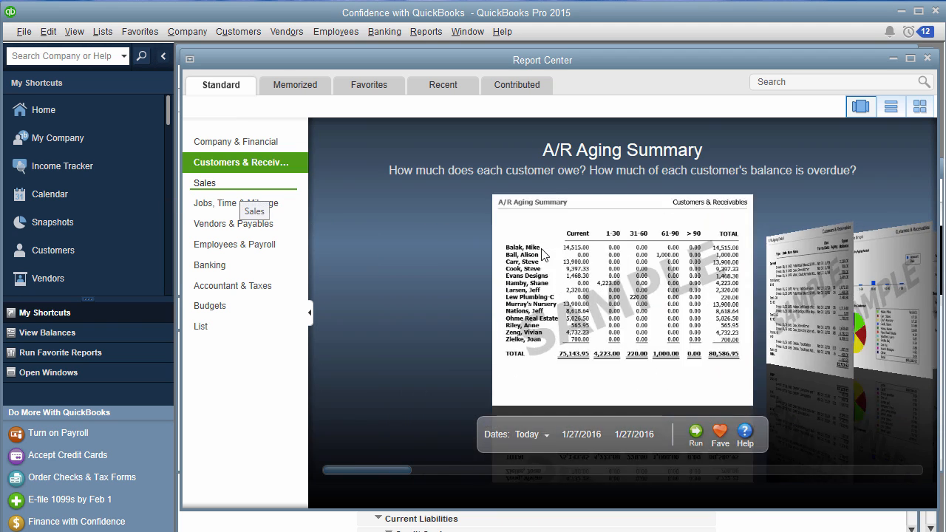
{"action": "left_click", "coordinate": [211, 183]}
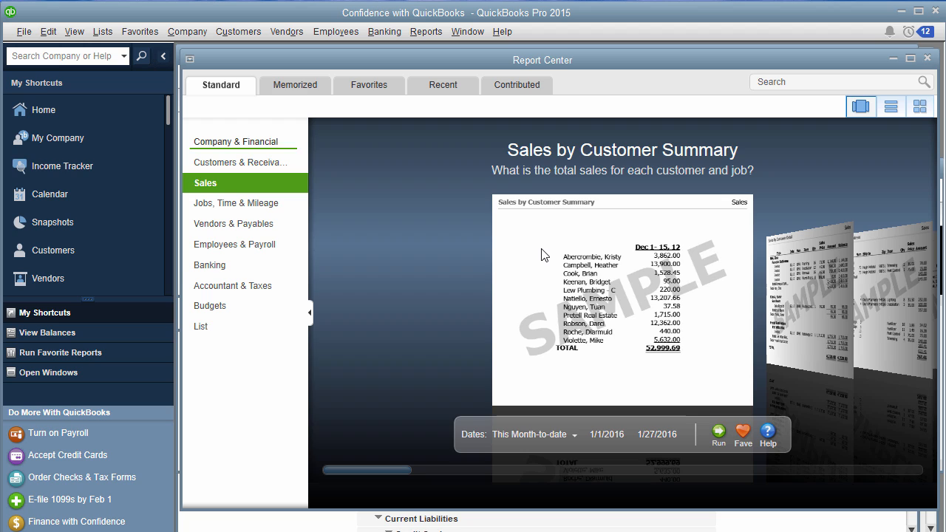
{"action": "left_click", "coordinate": [295, 84]}
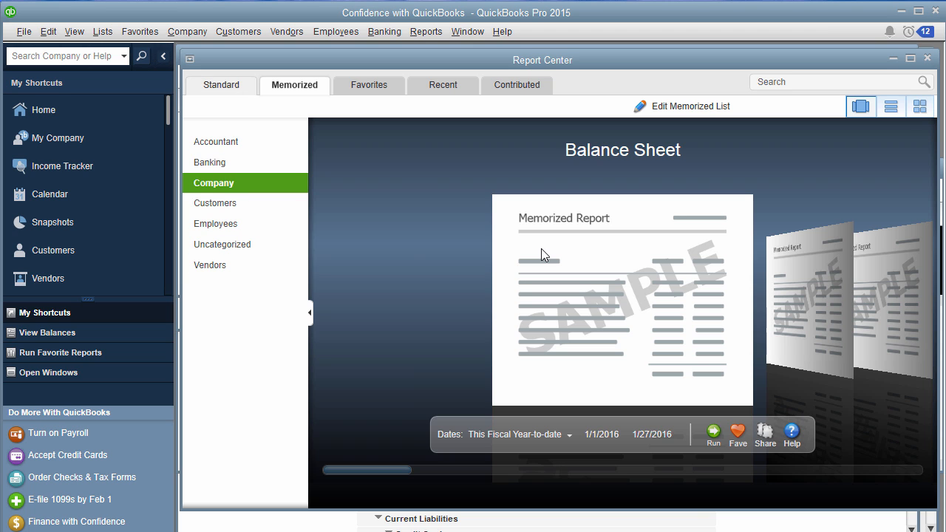
{"action": "left_click", "coordinate": [221, 84]}
Open the standard Profit & Loss report from the company and financial reports
{"action": "left_click", "coordinate": [426, 32]}
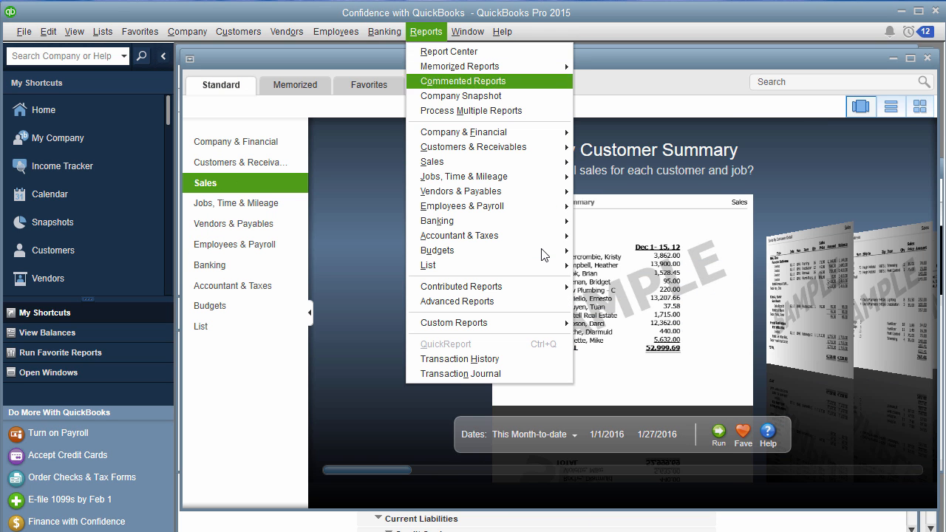
{"action": "mouse_move", "coordinate": [463, 132]}
{"action": "left_click", "coordinate": [629, 132]}
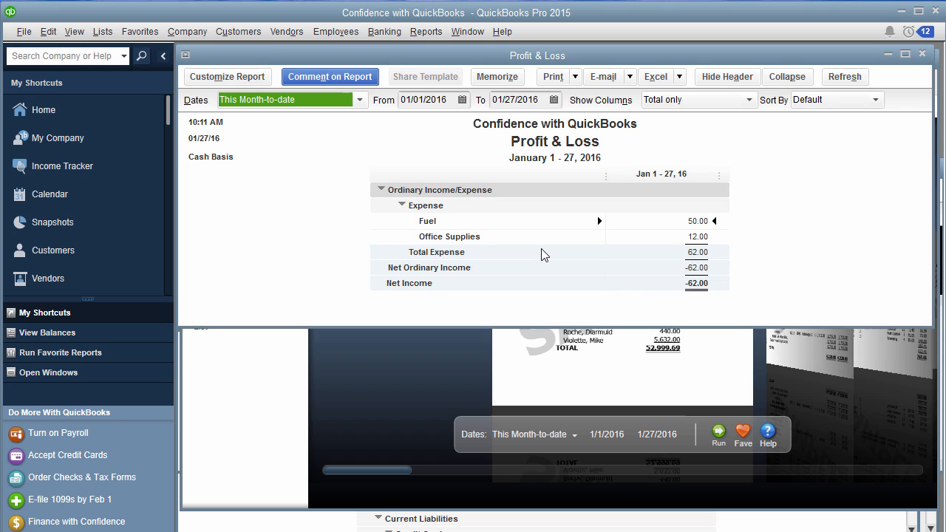
Memorize the Profit & Loss report without a group, adding a hyphen and the person's first name to its name
{"action": "key", "text": "alt+z"}
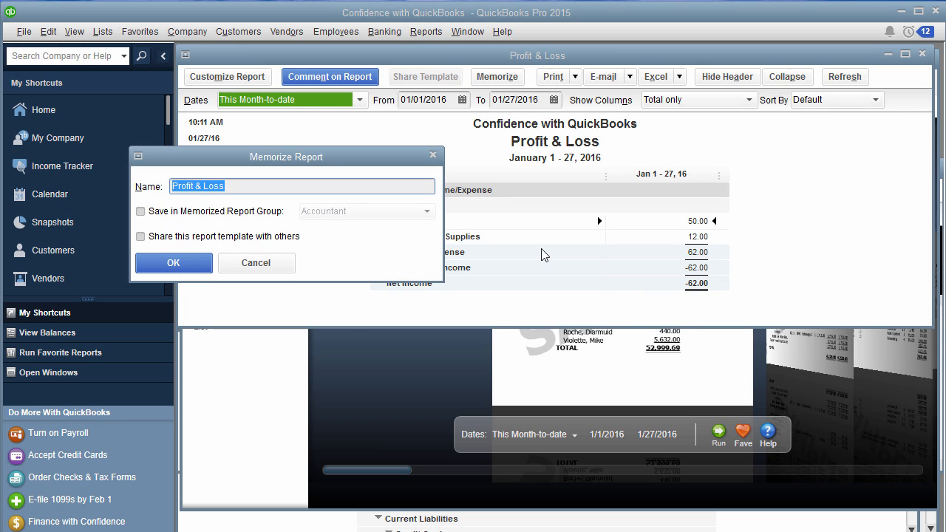
{"action": "key", "text": "End"}
{"action": "type", "text": "- de"}
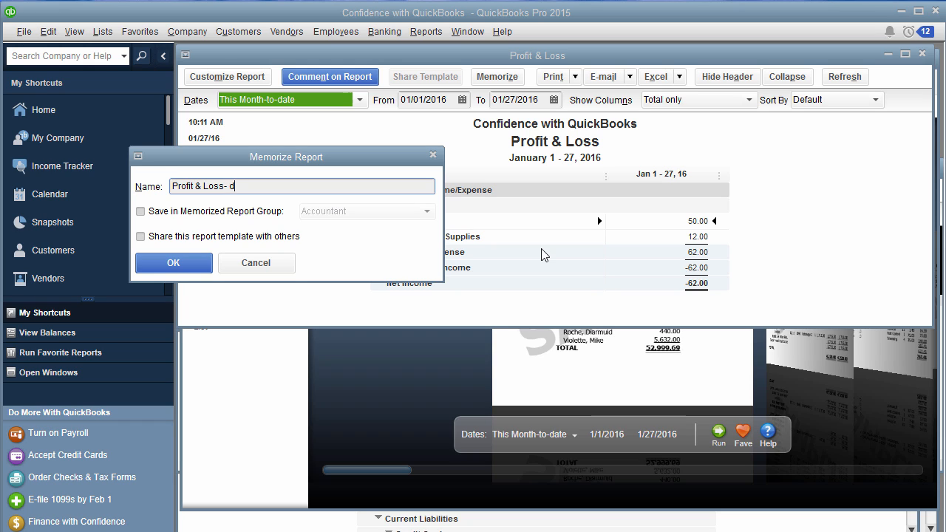
{"action": "key", "text": "BackSpace"}
{"action": "key", "text": "BackSpace"}
{"action": "type", "text": "Candus"}
{"action": "key", "text": "Return"}
Find the newly memorized Profit & Loss report among the memorized reports without opening it
{"action": "key", "text": "alt+r"}
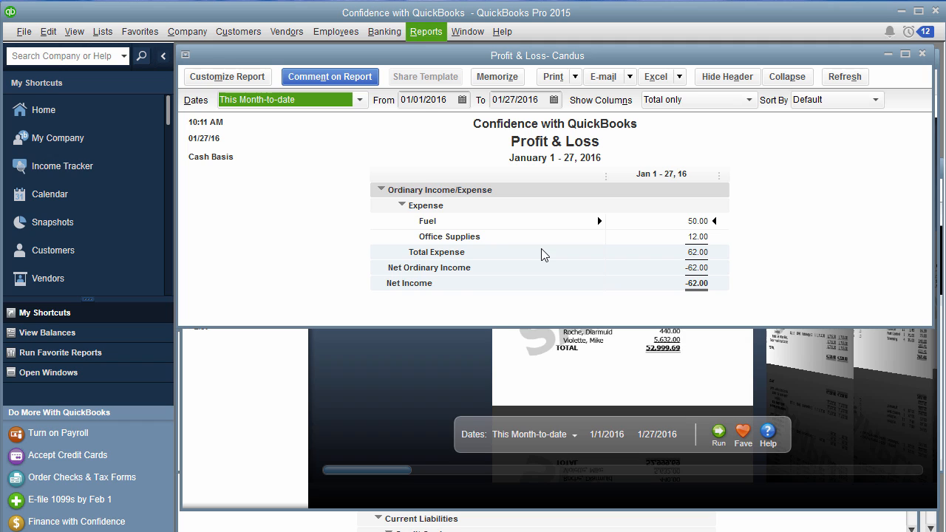
{"action": "key", "text": "Down"}
{"action": "key", "text": "Down"}
{"action": "key", "text": "Right"}
{"action": "key", "text": "Down"}
{"action": "key", "text": "Down"}
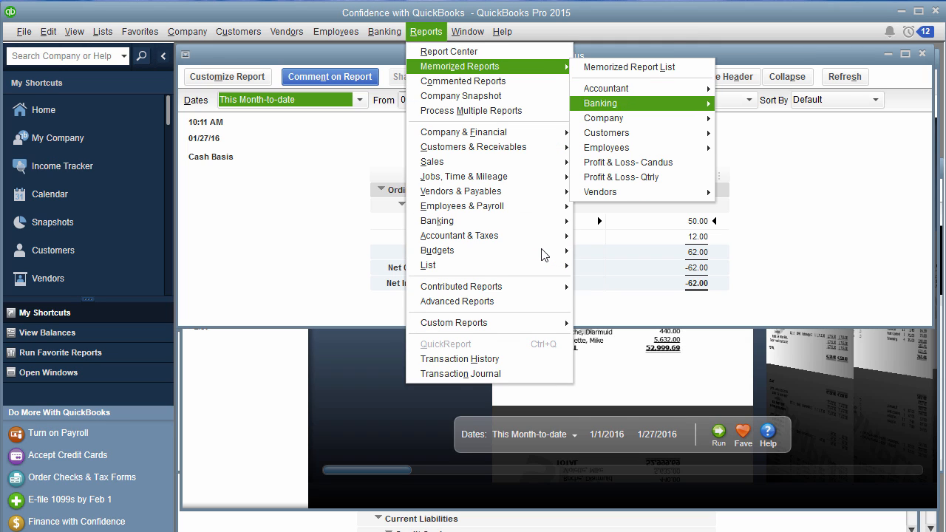
{"action": "key", "text": "Down"}
{"action": "key", "text": "Down"}
{"action": "key", "text": "Down"}
{"action": "key", "text": "Down"}
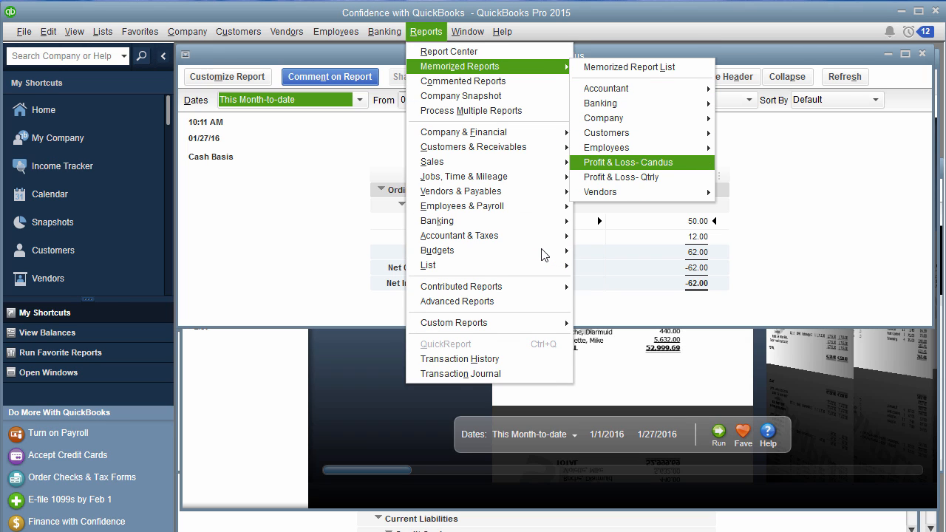
{"action": "key", "text": "Escape"}
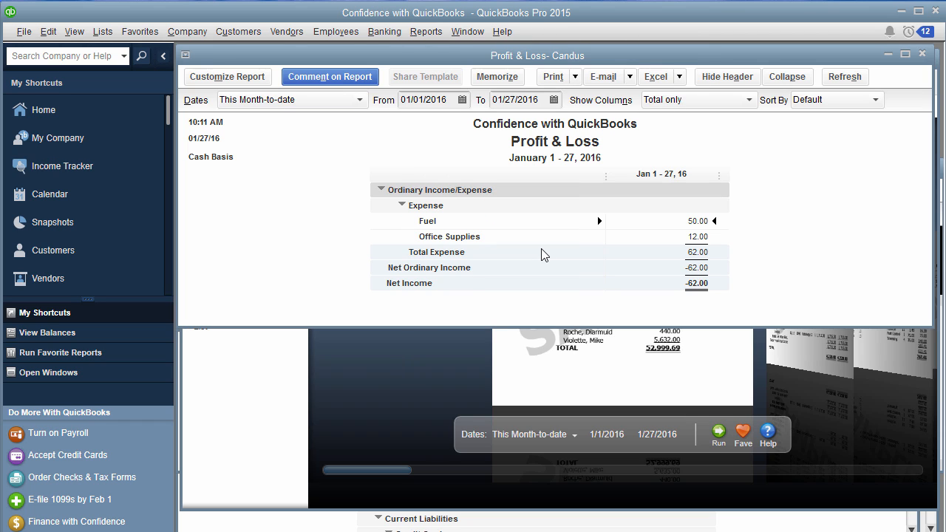
Close the memorized Profit & Loss report, the Report Center and the A/R Aging Summary
{"action": "key", "text": "Escape"}
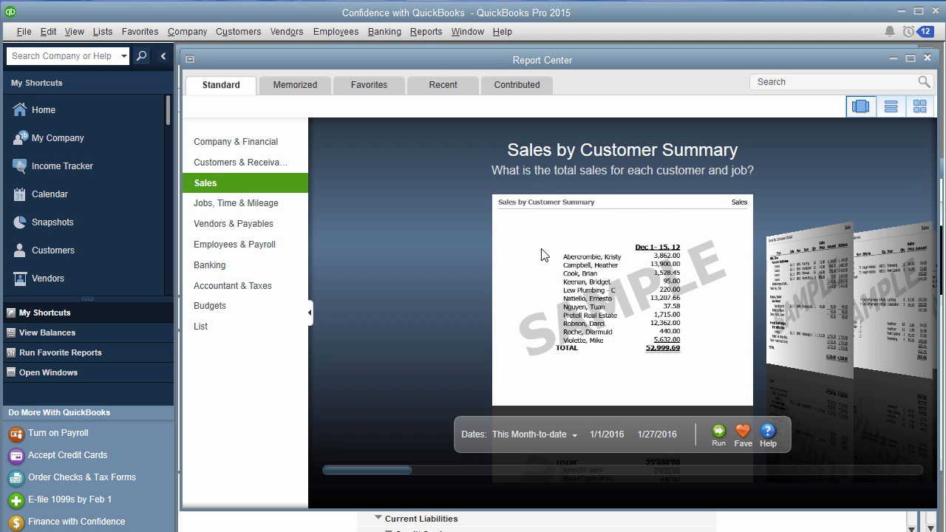
{"action": "key", "text": "Escape"}
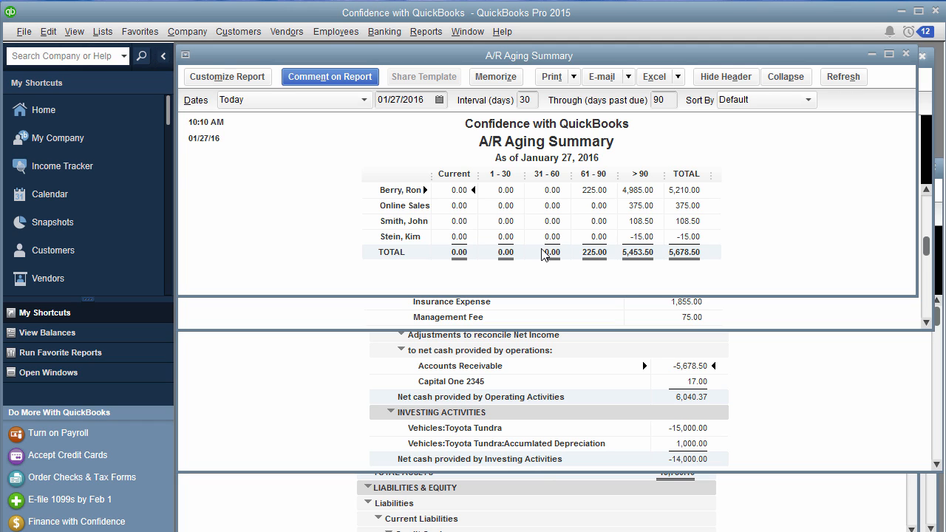
{"action": "key", "text": "Escape"}
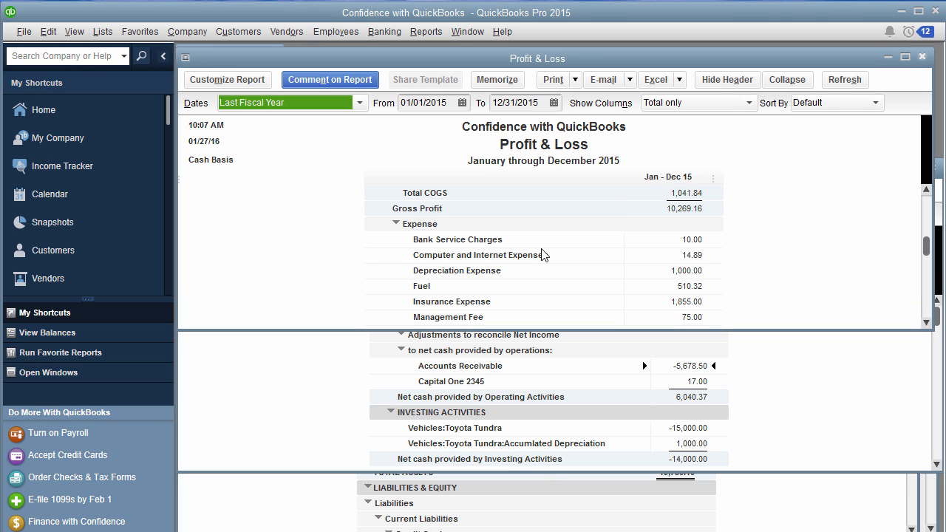